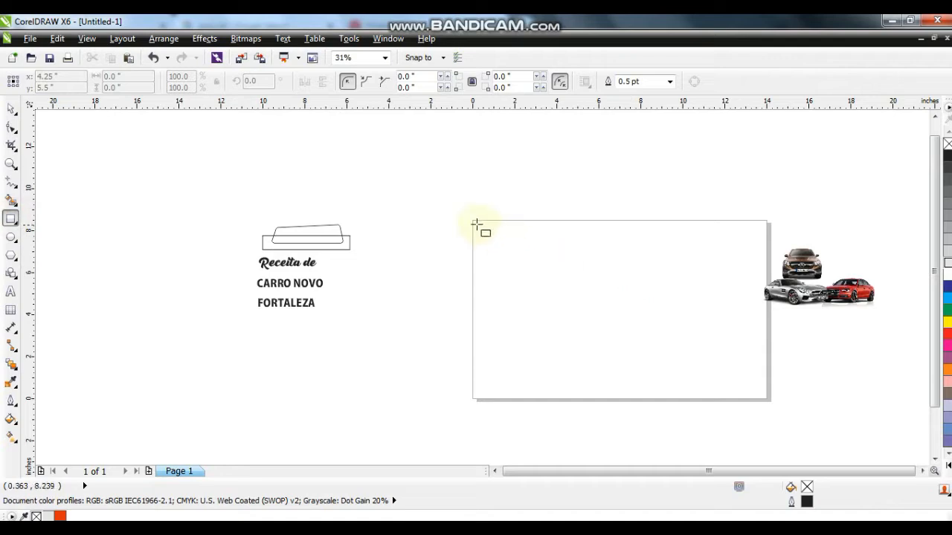
# Draw a rectangle about 14.07 × 8.63 in covering the whole page as the background
pyautogui.moveTo(471, 220); pyautogui.dragTo(770, 402)
pyautogui.click(12, 112)
pyautogui.hotkey('shift', 'F2')
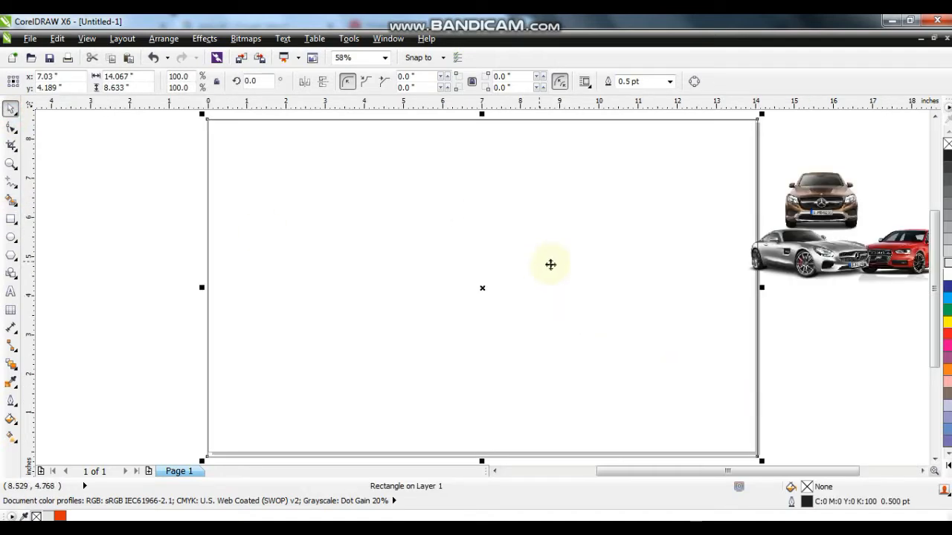
# Fill the background rectangle with red (M100 Y100) and remove its outline
pyautogui.click(948, 387)
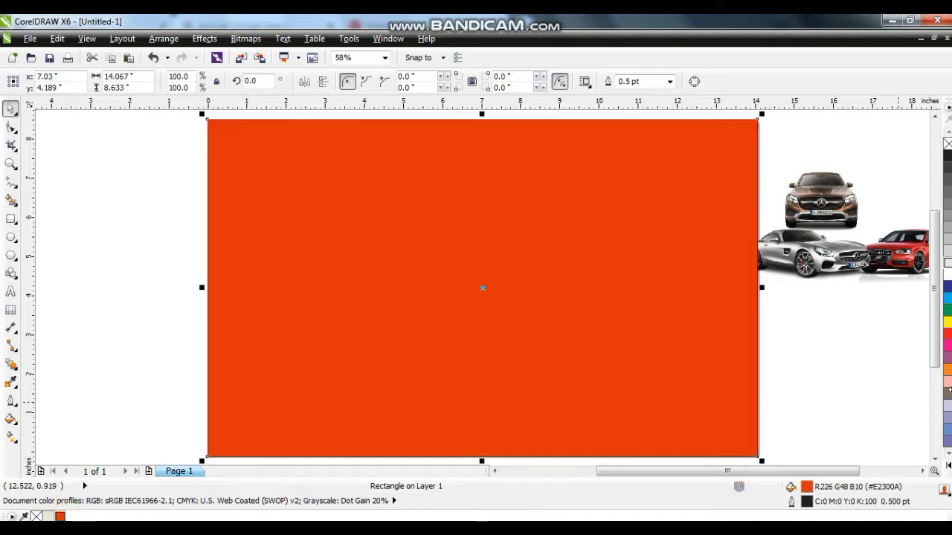
pyautogui.click(948, 338)
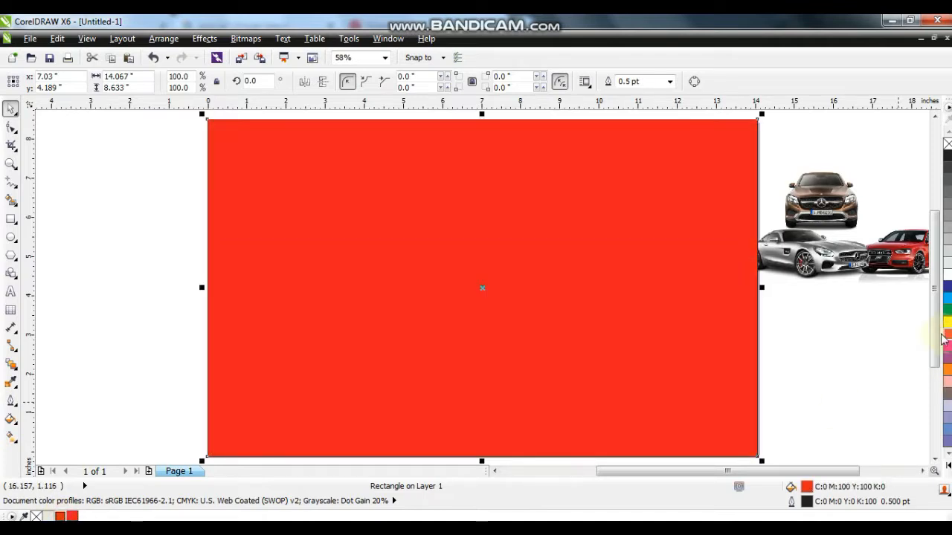
pyautogui.click(830, 334)
pyautogui.click(746, 261)
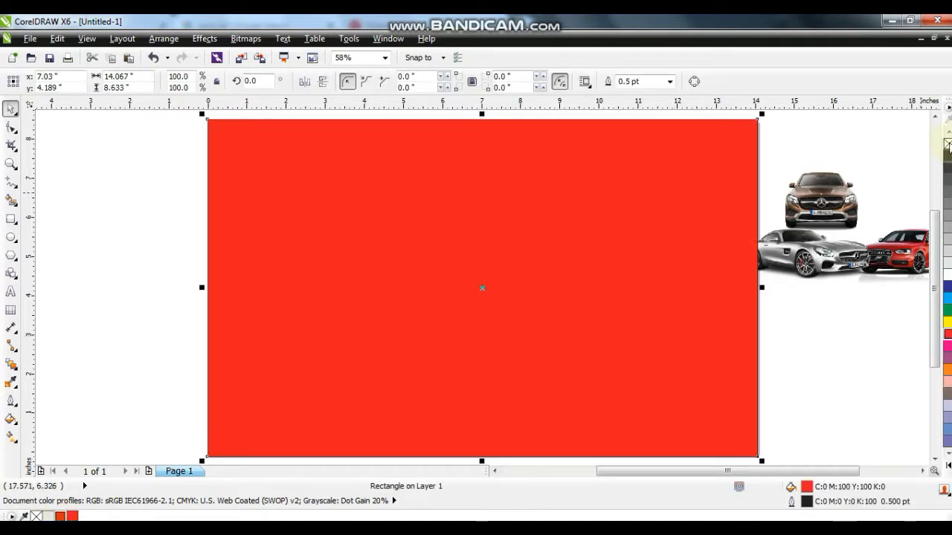
pyautogui.click(856, 148)
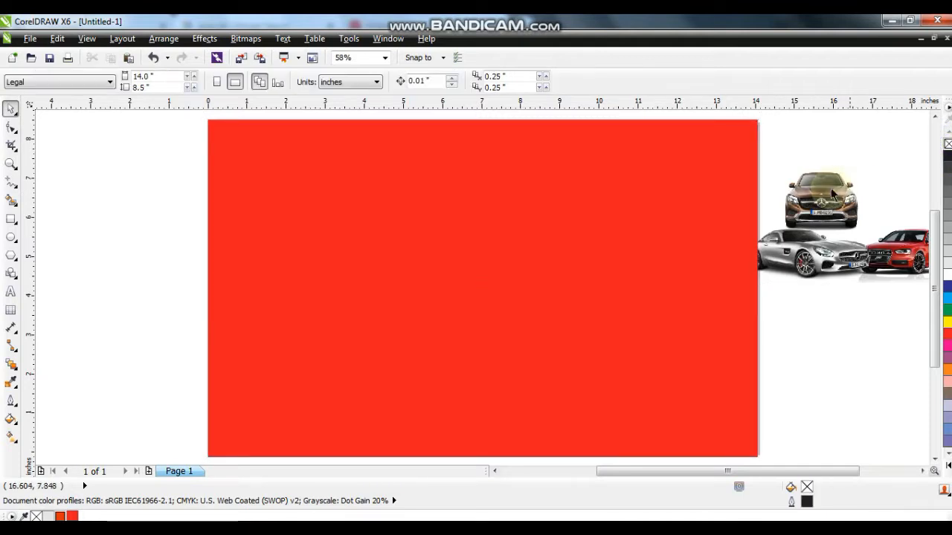
# Move the brown car onto the lower part of the background, enlarge it to about 5.74 in wide and centre it horizontally
pyautogui.moveTo(831, 194); pyautogui.dragTo(520, 355)
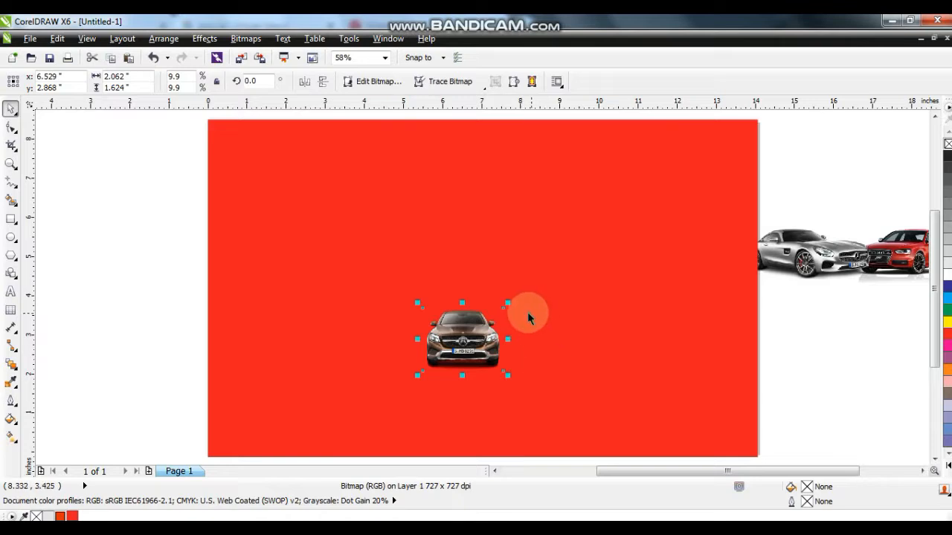
pyautogui.moveTo(505, 305); pyautogui.dragTo(591, 227)
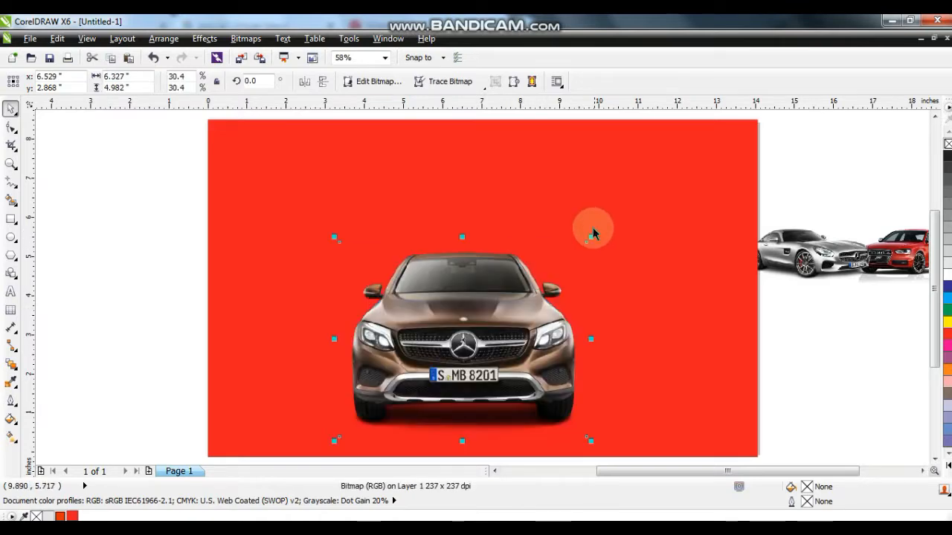
pyautogui.keyDown('shift'); pyautogui.click(589, 220); pyautogui.keyUp('shift')
pyautogui.press('c')
pyautogui.click(610, 247)
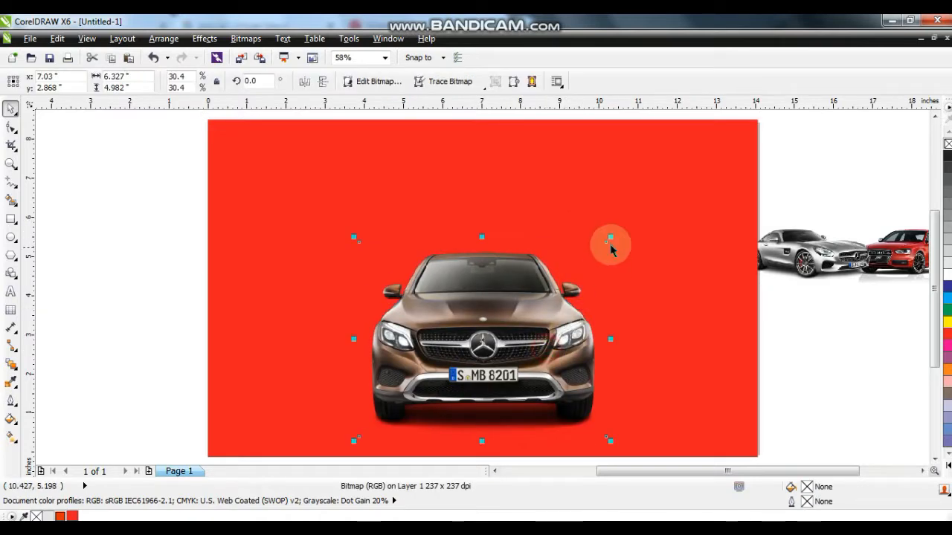
pyautogui.moveTo(612, 238); pyautogui.dragTo(601, 247)
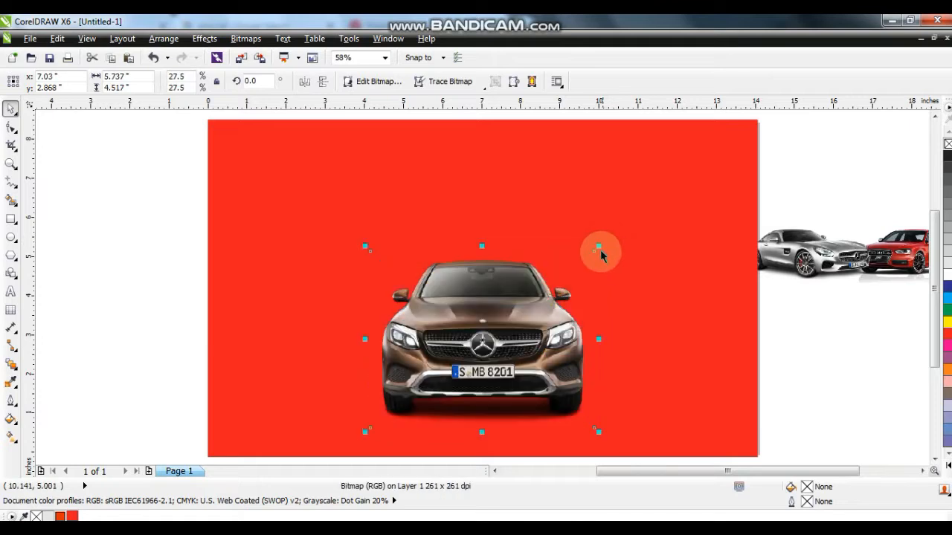
pyautogui.keyDown('shift'); pyautogui.click(644, 265); pyautogui.keyUp('shift')
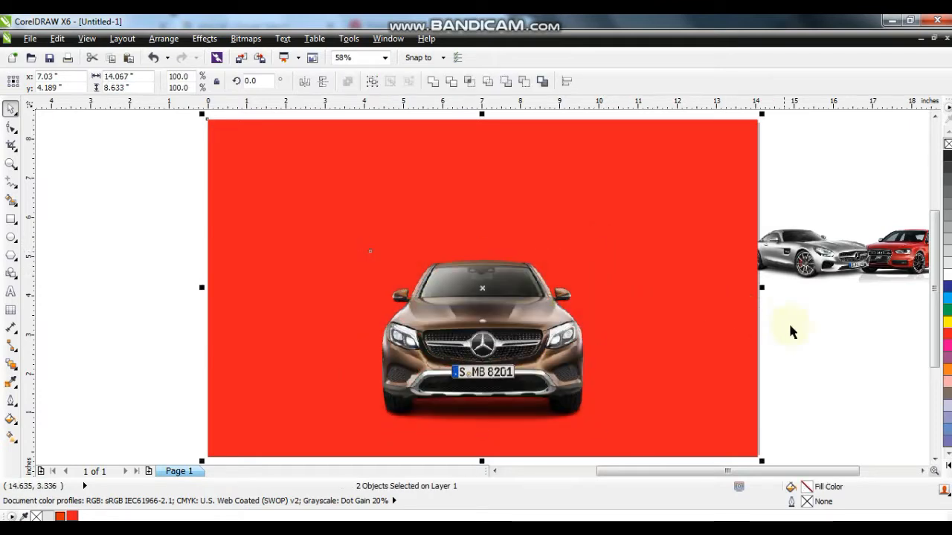
# Move the silver car onto the background and place it behind the brown car
pyautogui.click(831, 331)
pyautogui.click(818, 281)
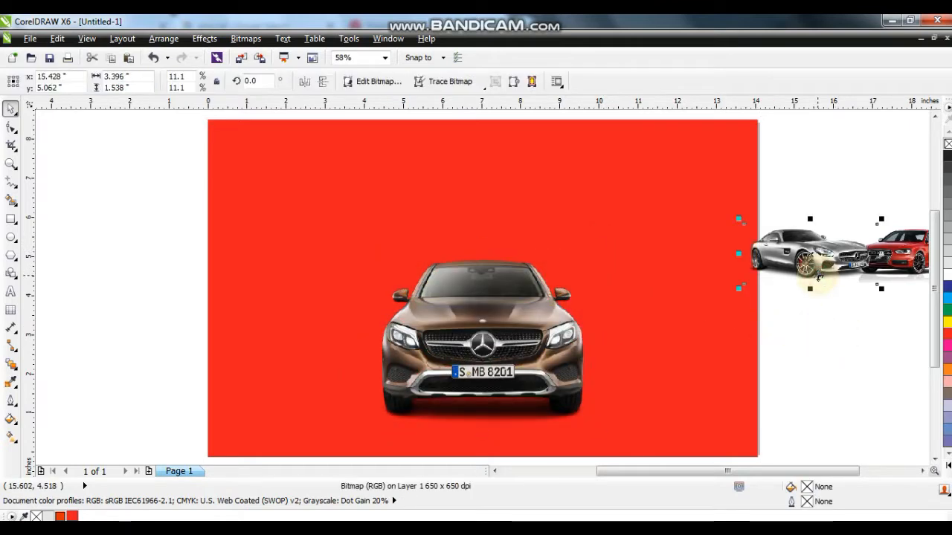
pyautogui.moveTo(821, 268); pyautogui.dragTo(614, 332)
pyautogui.hotkey('ctrl', 'pagedown')
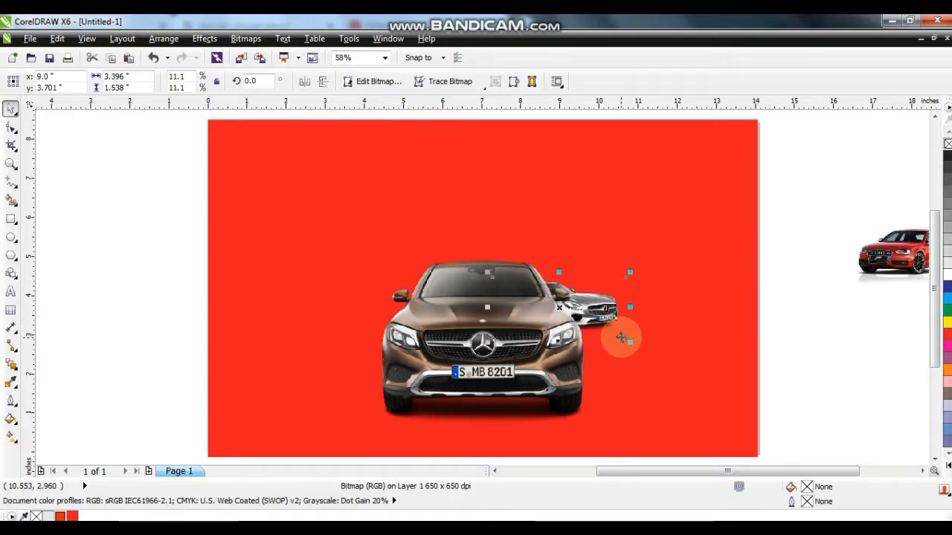
# Enlarge the silver car to about 8.59 in wide and position it partly hidden to the right of the brown car
pyautogui.moveTo(630, 340); pyautogui.dragTo(711, 406)
pyautogui.moveTo(676, 320); pyautogui.dragTo(698, 362)
pyautogui.moveTo(727, 318); pyautogui.dragTo(786, 292)
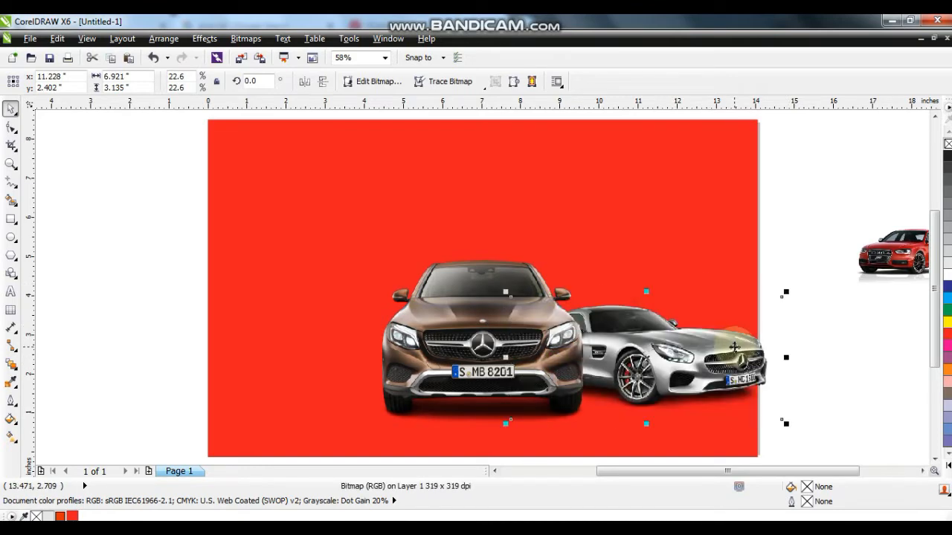
pyautogui.moveTo(734, 349); pyautogui.dragTo(734, 358)
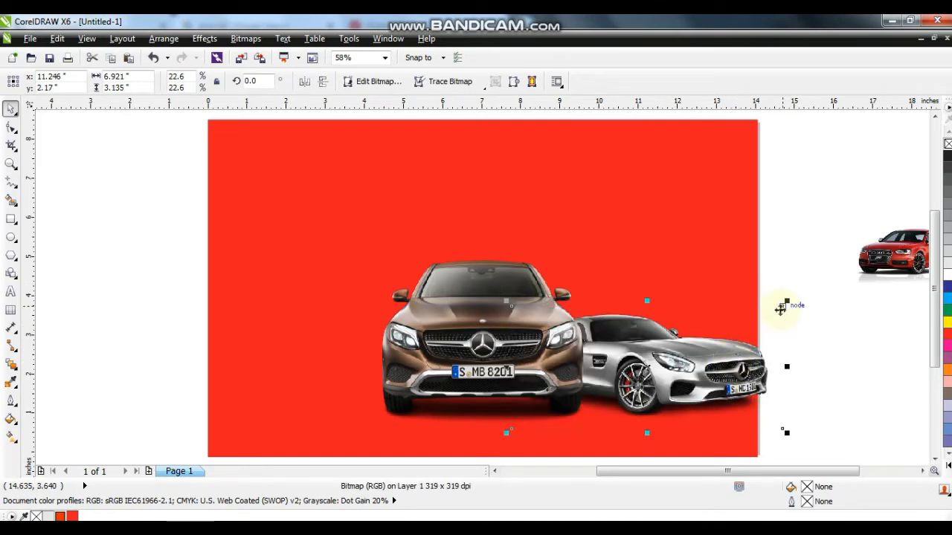
pyautogui.moveTo(787, 301); pyautogui.dragTo(850, 272)
pyautogui.moveTo(777, 347); pyautogui.dragTo(702, 344)
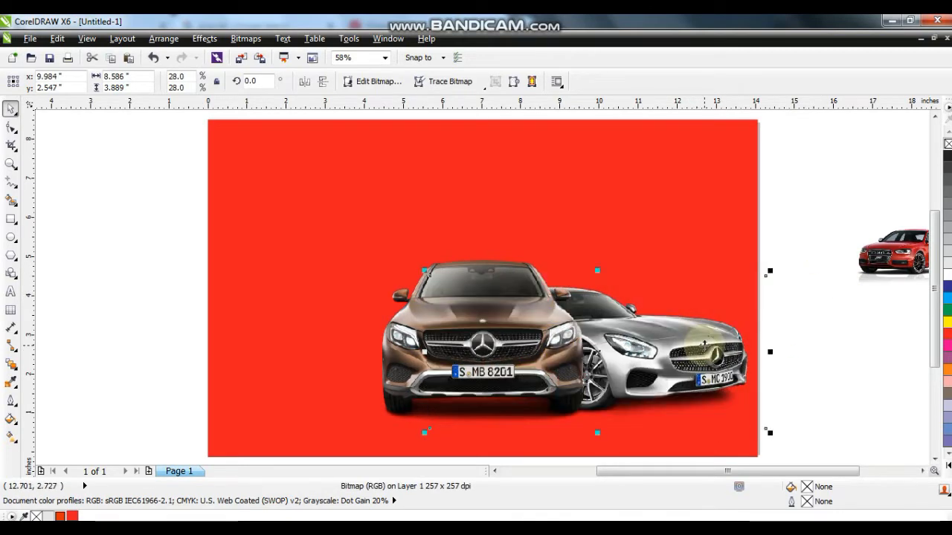
# Reduce the brown car slightly and adjust its position and the silver car's so they overlap neatly
pyautogui.click(506, 342)
pyautogui.moveTo(597, 250); pyautogui.dragTo(571, 269)
pyautogui.moveTo(491, 306); pyautogui.dragTo(499, 306)
pyautogui.moveTo(683, 349); pyautogui.dragTo(676, 351)
pyautogui.keyDown('shift'); pyautogui.click(544, 357); pyautogui.keyUp('shift')
pyautogui.moveTo(523, 353); pyautogui.dragTo(527, 352)
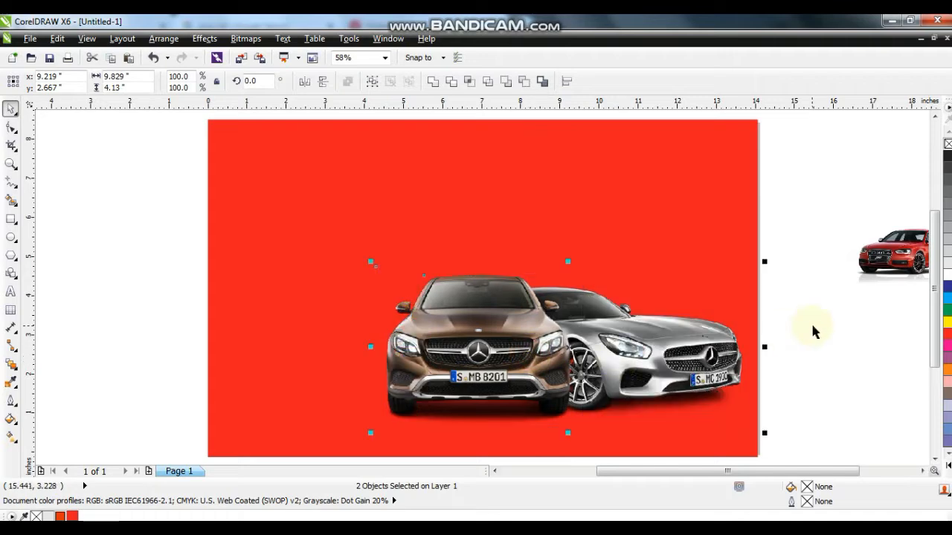
pyautogui.click(813, 323)
# Place the red car to the left of the brown car, behind it, enlarged to about 7.17 in wide
pyautogui.moveTo(867, 256); pyautogui.dragTo(308, 358)
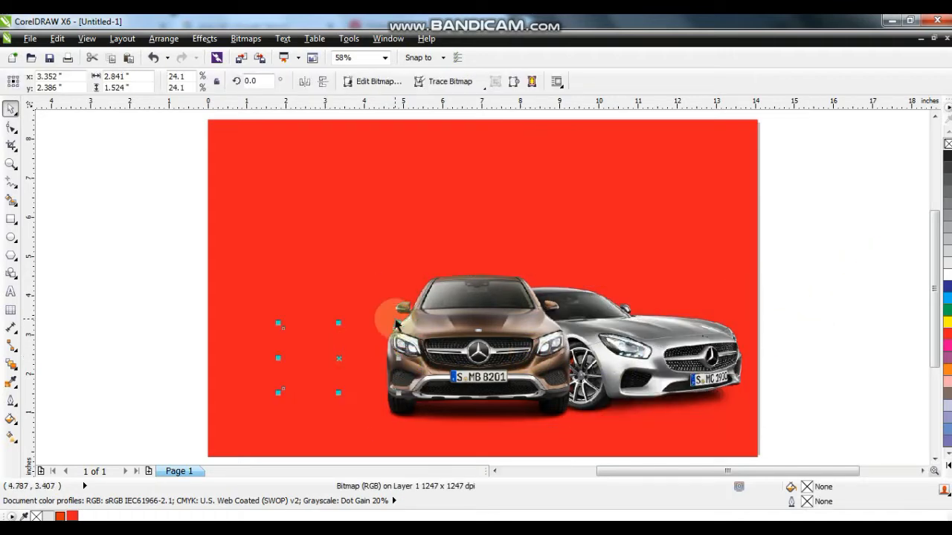
pyautogui.moveTo(399, 322); pyautogui.dragTo(483, 263)
pyautogui.moveTo(314, 352)
pyautogui.mouseDown()
pyautogui.moveTo(339, 349)
pyautogui.moveTo(322, 360)
pyautogui.mouseUp()
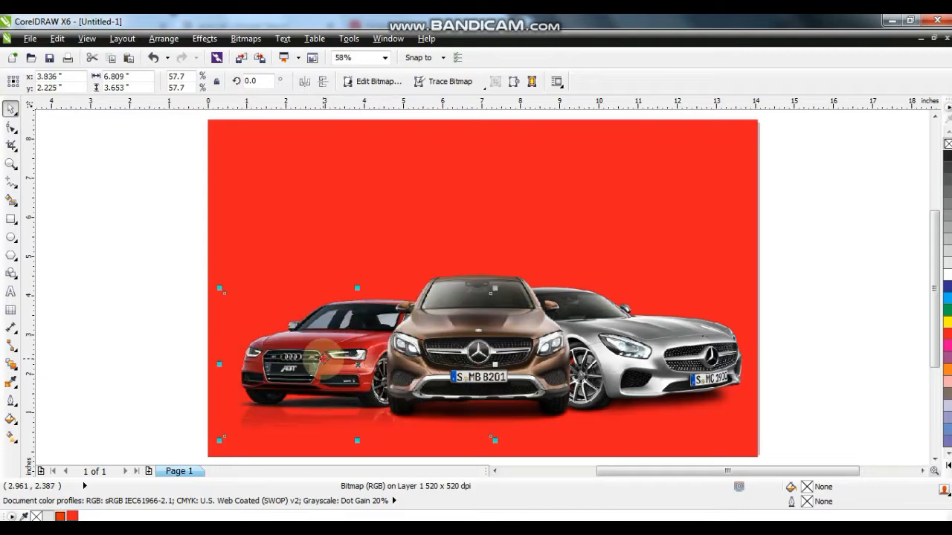
pyautogui.moveTo(221, 288); pyautogui.dragTo(201, 281)
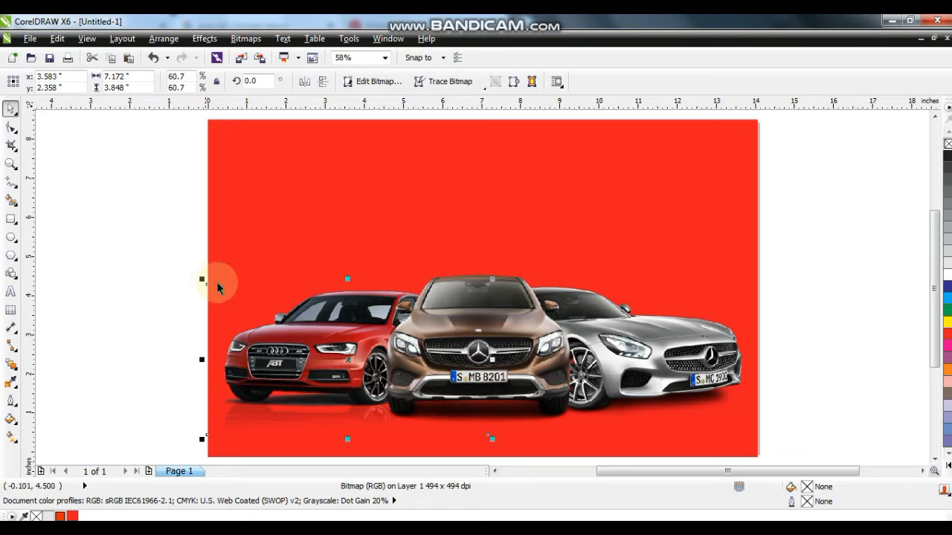
# Scale the three cars down together to about 13.24 in wide and shift them towards the page's centre
pyautogui.keyDown('shift'); pyautogui.click(510, 343); pyautogui.keyUp('shift')
pyautogui.keyDown('shift'); pyautogui.click(685, 361); pyautogui.keyUp('shift')
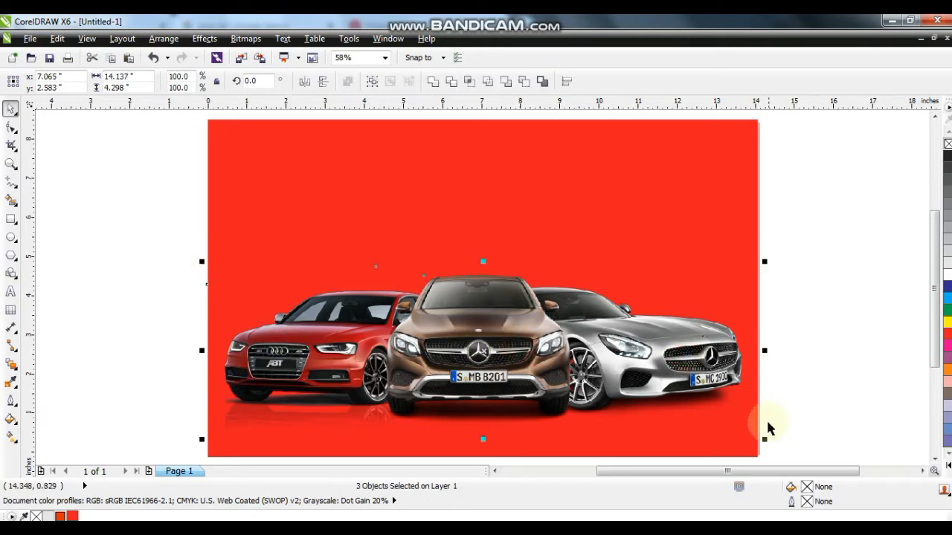
pyautogui.moveTo(766, 439); pyautogui.dragTo(732, 430)
pyautogui.moveTo(531, 371); pyautogui.dragTo(542, 370)
# Refill the background rectangle with the document's orange-red (#E2300A)
pyautogui.click(556, 260)
pyautogui.click(66, 516)
# Fine-tune the spacing of the silver and red cars beside the brown car and reposition the three cars together
pyautogui.moveTo(149, 245); pyautogui.dragTo(758, 446)
pyautogui.moveTo(523, 369); pyautogui.dragTo(526, 373)
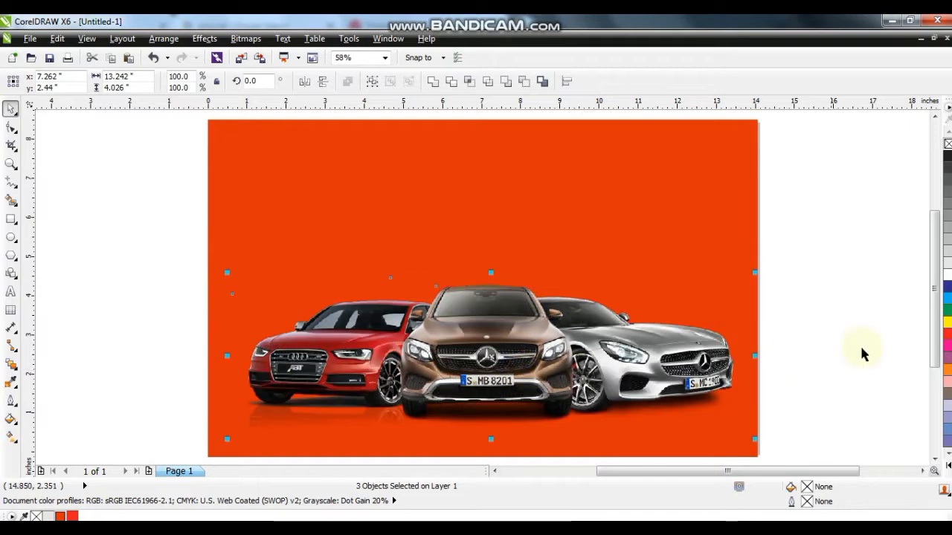
pyautogui.click(856, 346)
pyautogui.moveTo(713, 366); pyautogui.dragTo(720, 364)
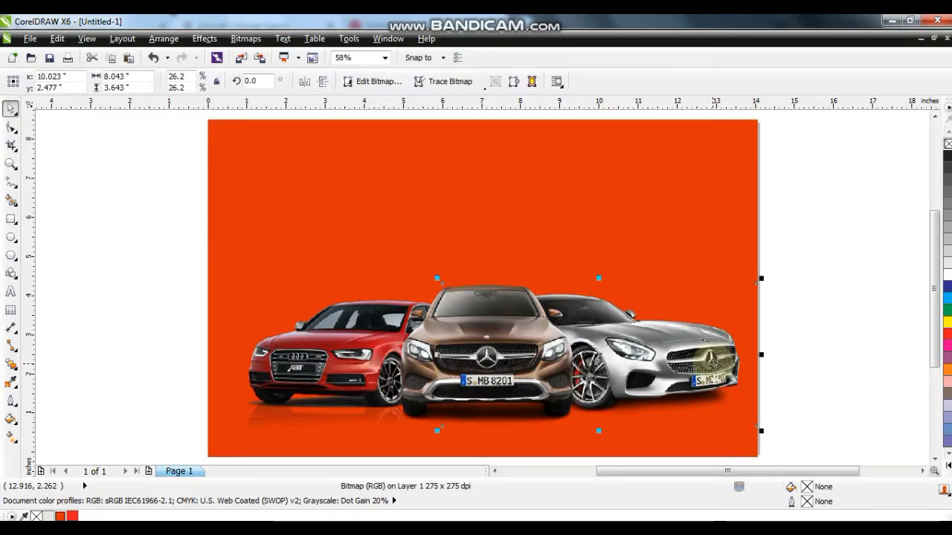
pyautogui.moveTo(316, 368); pyautogui.dragTo(320, 369)
pyautogui.moveTo(696, 363)
pyautogui.mouseDown()
pyautogui.moveTo(700, 355)
pyautogui.moveTo(686, 359)
pyautogui.mouseUp()
pyautogui.moveTo(348, 369); pyautogui.dragTo(352, 370)
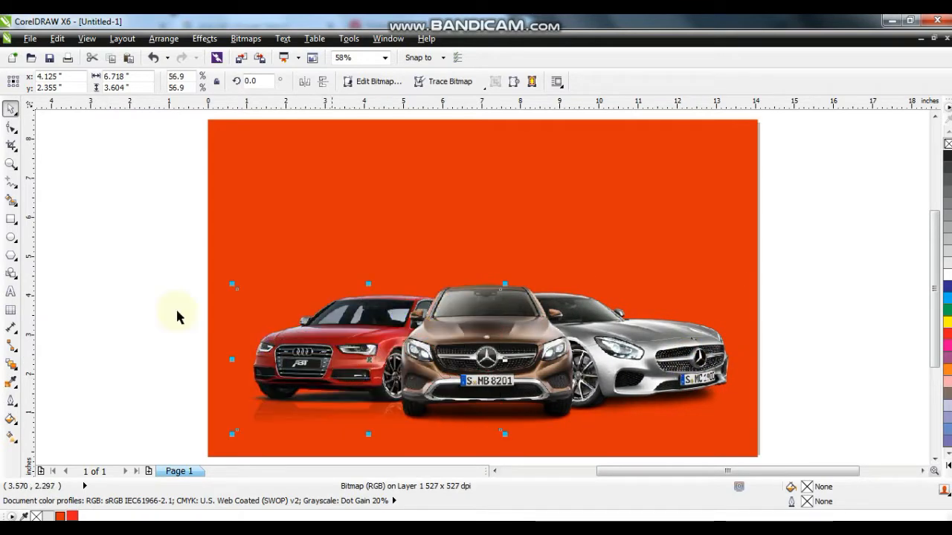
pyautogui.click(123, 270)
pyautogui.moveTo(735, 434); pyautogui.dragTo(778, 440)
pyautogui.moveTo(668, 365); pyautogui.dragTo(667, 364)
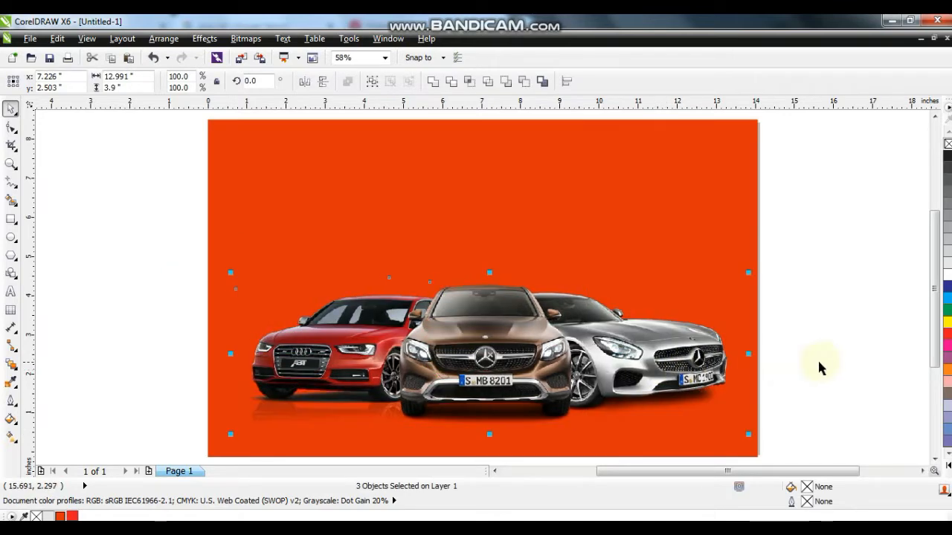
pyautogui.click(820, 363)
pyautogui.click(761, 242)
# Draw a circle about 4.54 in across above the brown car and fill it with golden yellow (M20 Y100)
pyautogui.click(202, 248)
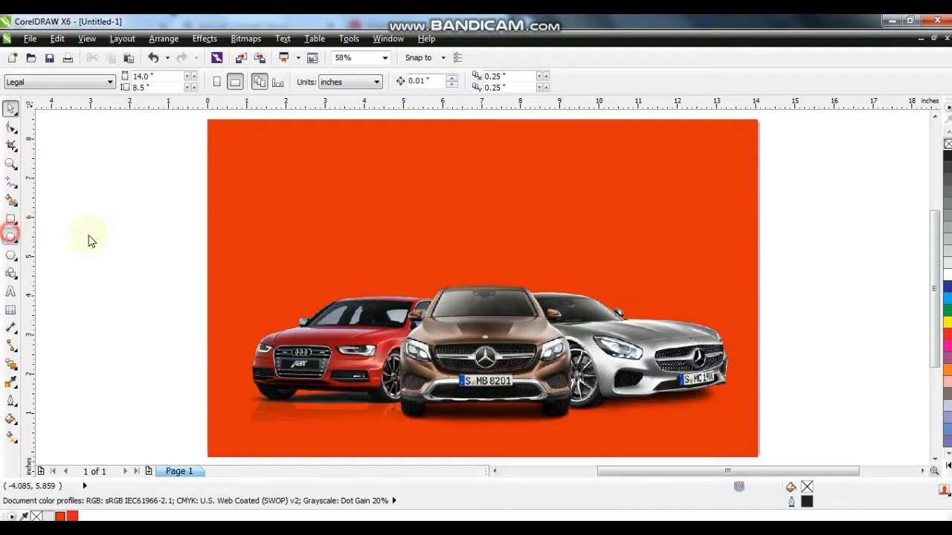
pyautogui.moveTo(408, 137); pyautogui.dragTo(583, 315)
pyautogui.click(11, 109)
pyautogui.click(946, 465)
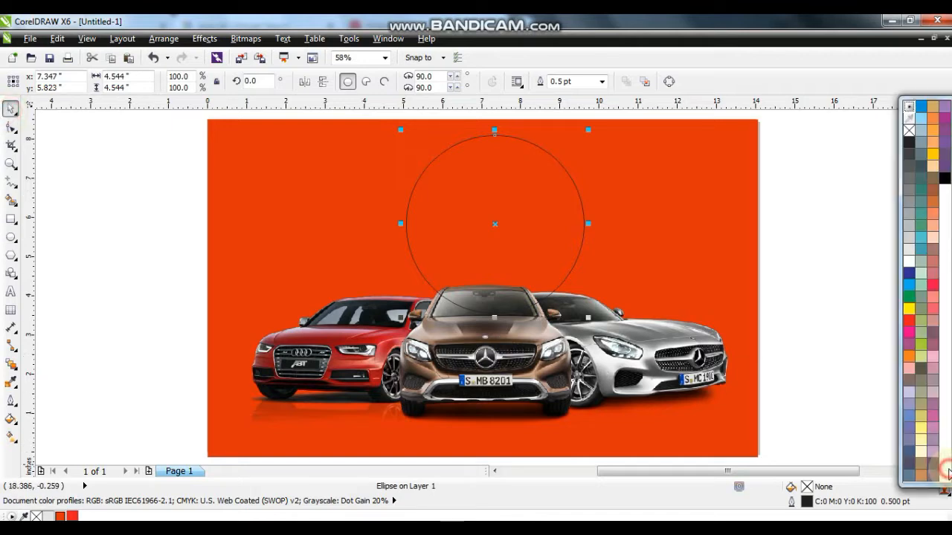
pyautogui.click(932, 156)
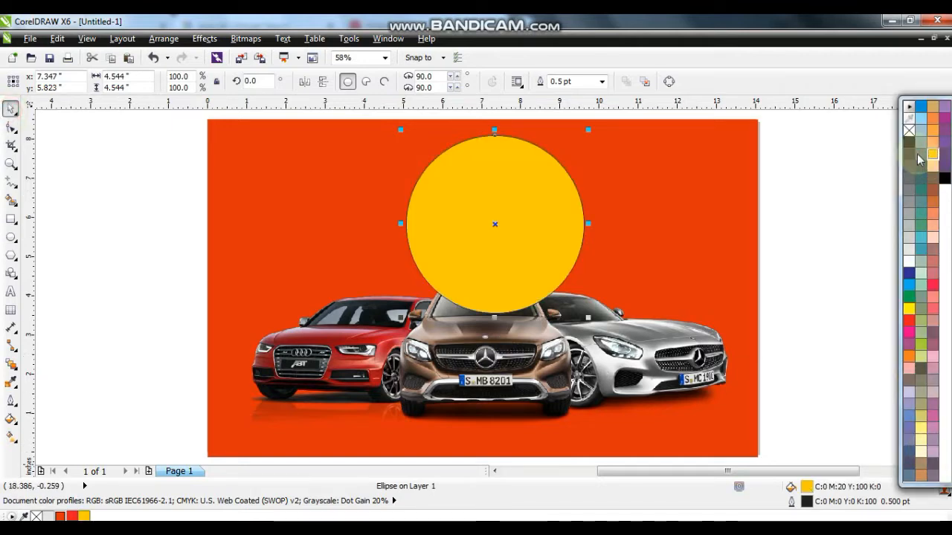
# Remove the yellow circle's outline and centre the circle horizontally on the background rectangle
pyautogui.keyDown('shift'); pyautogui.click(684, 225); pyautogui.keyUp('shift')
pyautogui.press('c')
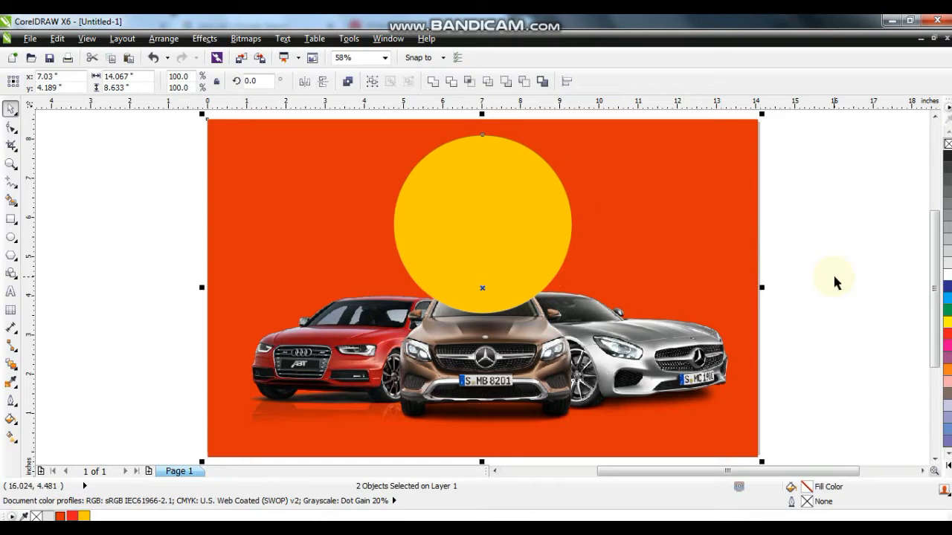
pyautogui.click(833, 273)
# Order the yellow circle behind the three cars but above the background, and lower it slightly
pyautogui.click(563, 242)
pyautogui.hotkey('ctrl', 'pagedown')
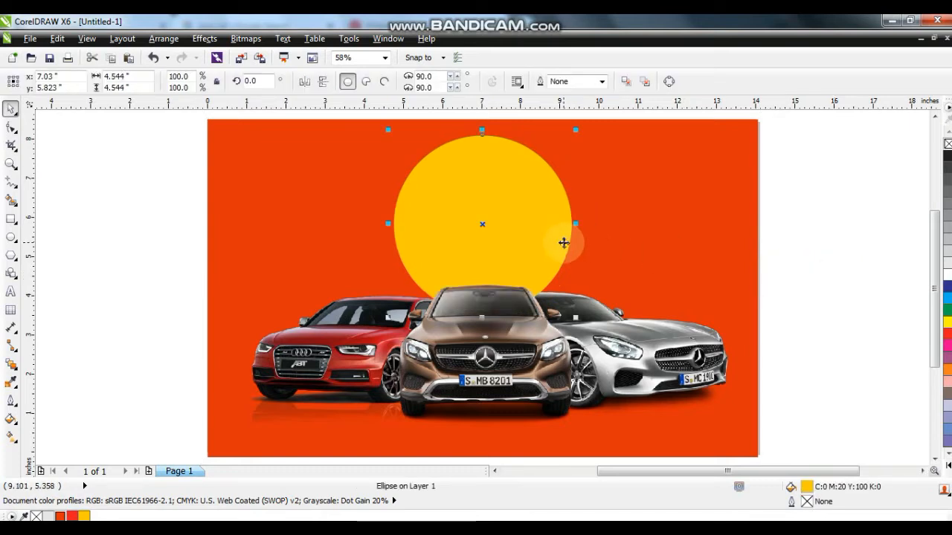
pyautogui.hotkey('ctrl', 'pagedown')
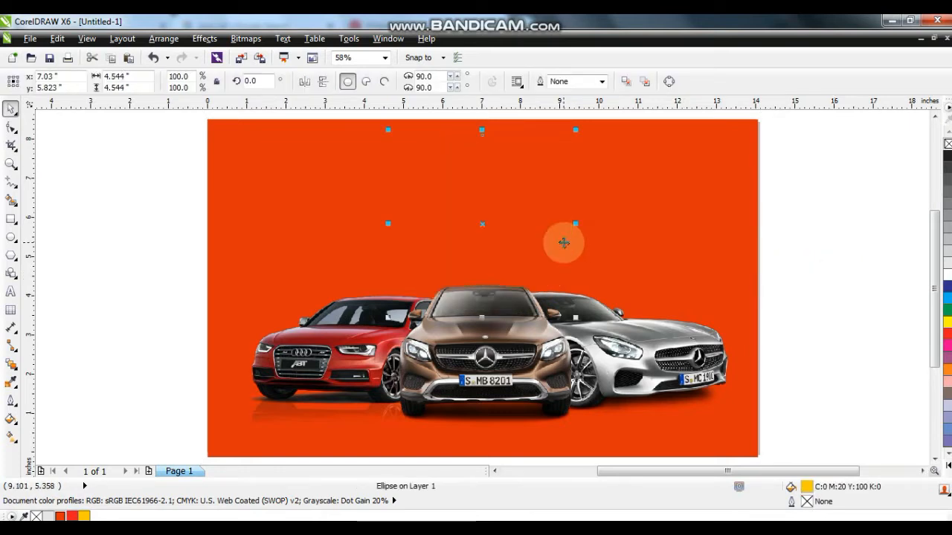
pyautogui.hotkey('ctrl', 'pageup')
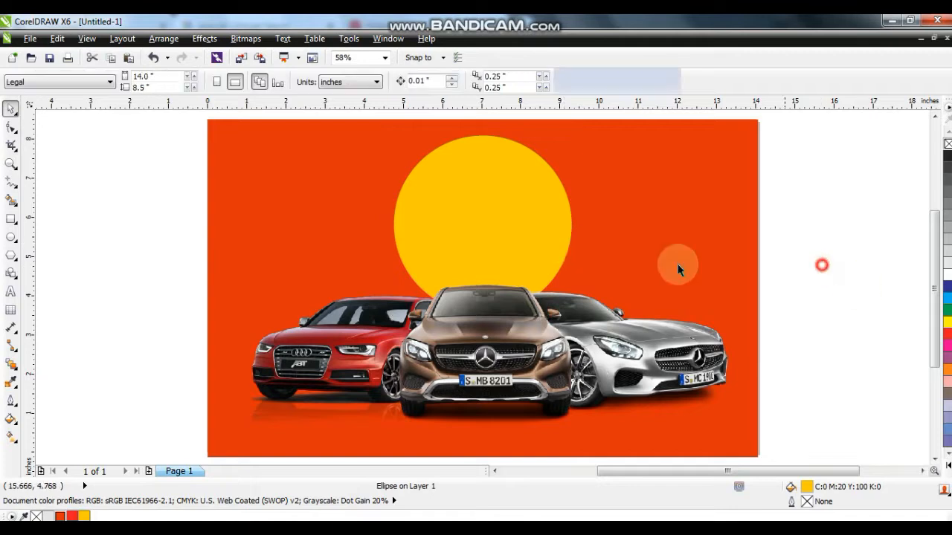
pyautogui.moveTo(515, 215); pyautogui.dragTo(520, 220)
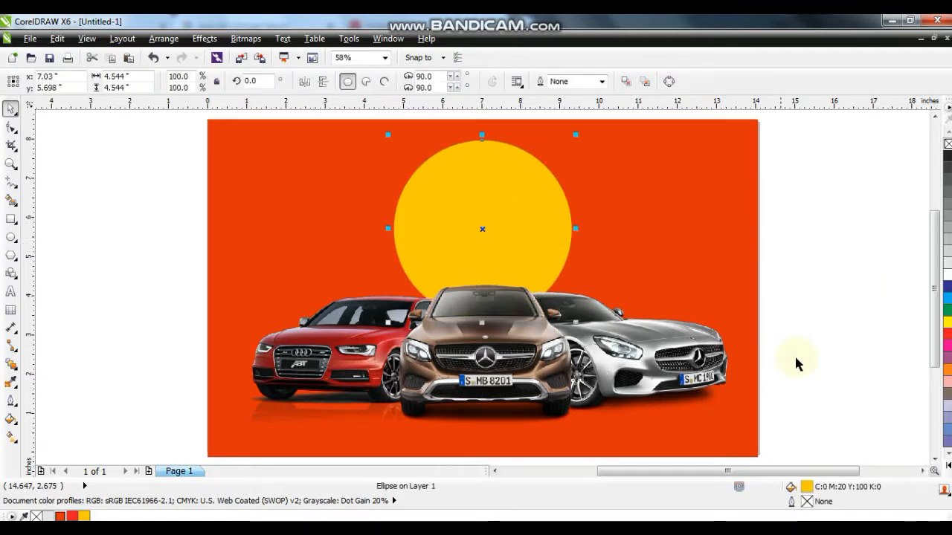
# Apply a linear fountain fill to the circle, running from orange at its base to golden yellow near its top
pyautogui.click(947, 371)
pyautogui.press('g')
pyautogui.moveTo(488, 318); pyautogui.dragTo(481, 229)
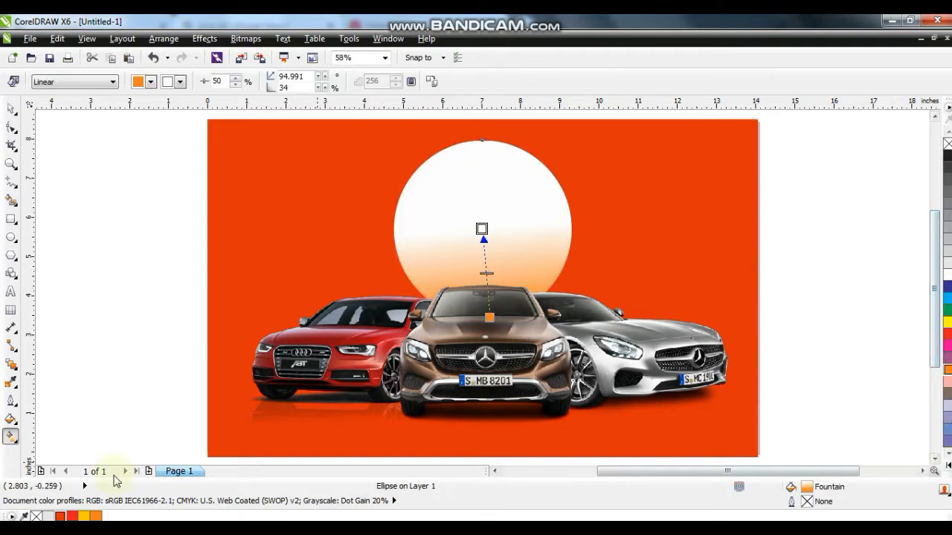
pyautogui.moveTo(482, 230); pyautogui.dragTo(491, 181)
pyautogui.moveTo(488, 318); pyautogui.dragTo(492, 340)
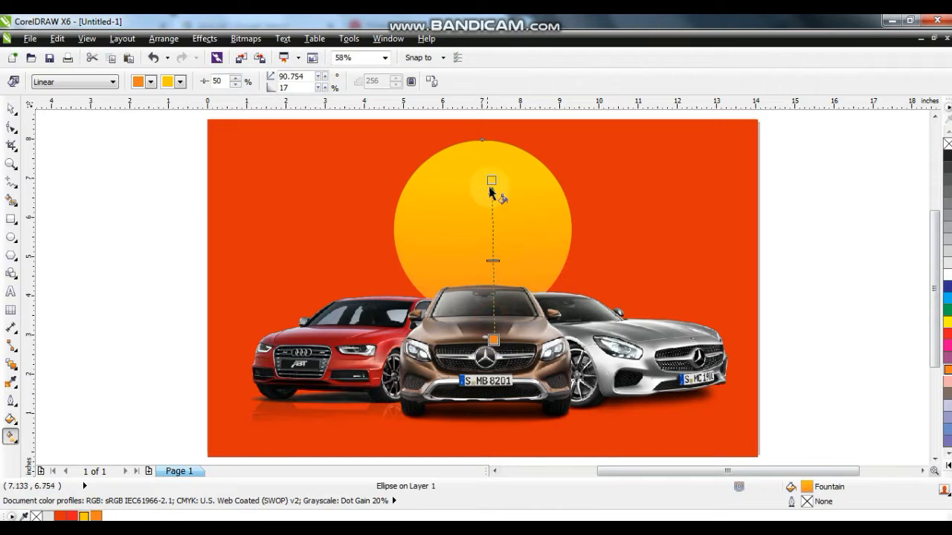
pyautogui.click(11, 109)
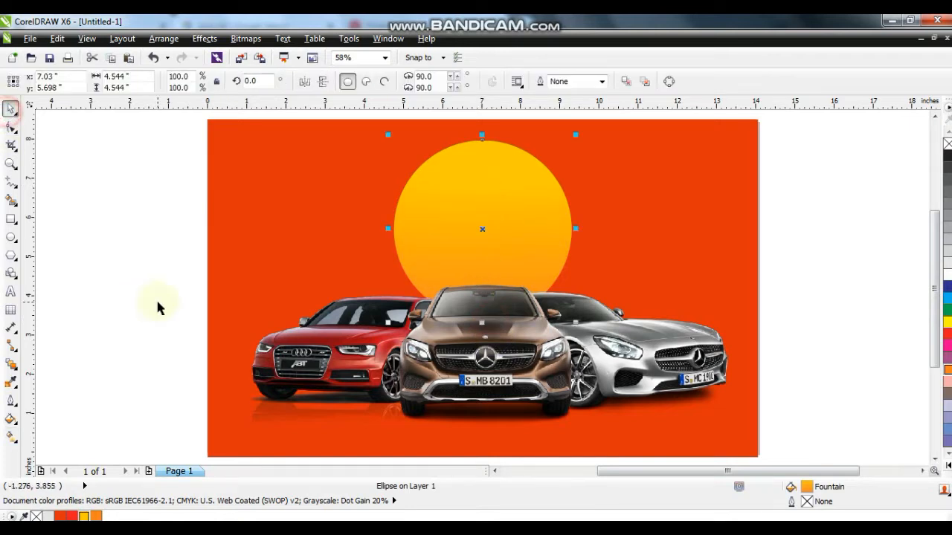
# Draw a rectangle about 5.45 by 1.34 in across the middle of the yellow circle
pyautogui.click(156, 297)
pyautogui.click(707, 228)
pyautogui.scroll(-2, 707, 228)
pyautogui.moveTo(777, 169); pyautogui.dragTo(266, 376)
pyautogui.hotkey('shift', 'F2')
pyautogui.click(281, 288)
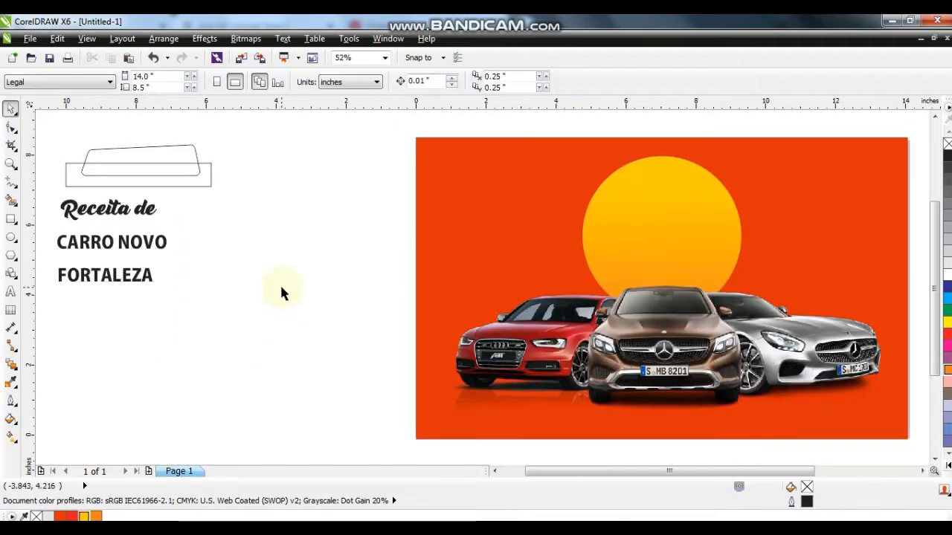
pyautogui.click(10, 163)
pyautogui.moveTo(531, 158); pyautogui.dragTo(811, 329)
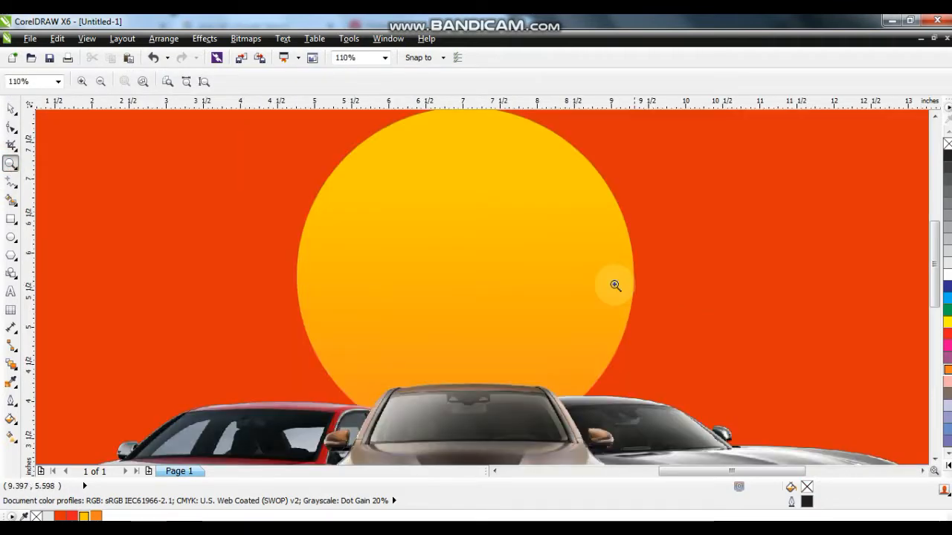
pyautogui.click(9, 222)
pyautogui.moveTo(272, 236); pyautogui.dragTo(675, 335)
# Round all corners of the new rectangle slightly and convert it to curves
pyautogui.click(10, 127)
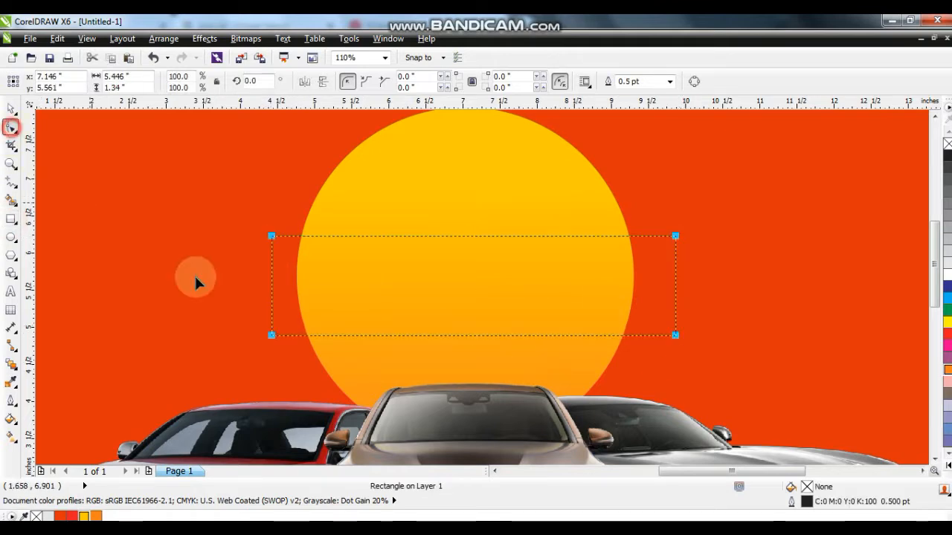
pyautogui.moveTo(271, 334); pyautogui.dragTo(287, 334)
pyautogui.hotkey('ctrl', 'q')
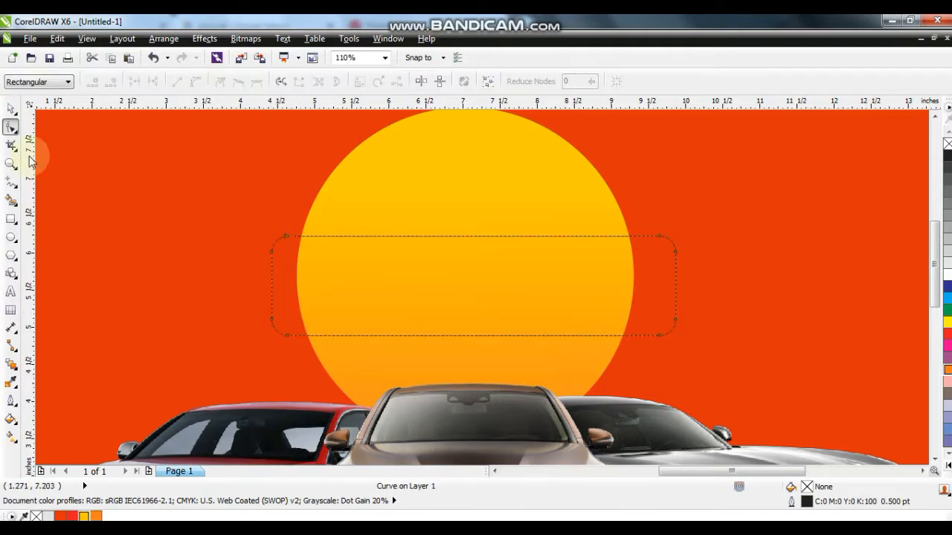
pyautogui.click(11, 110)
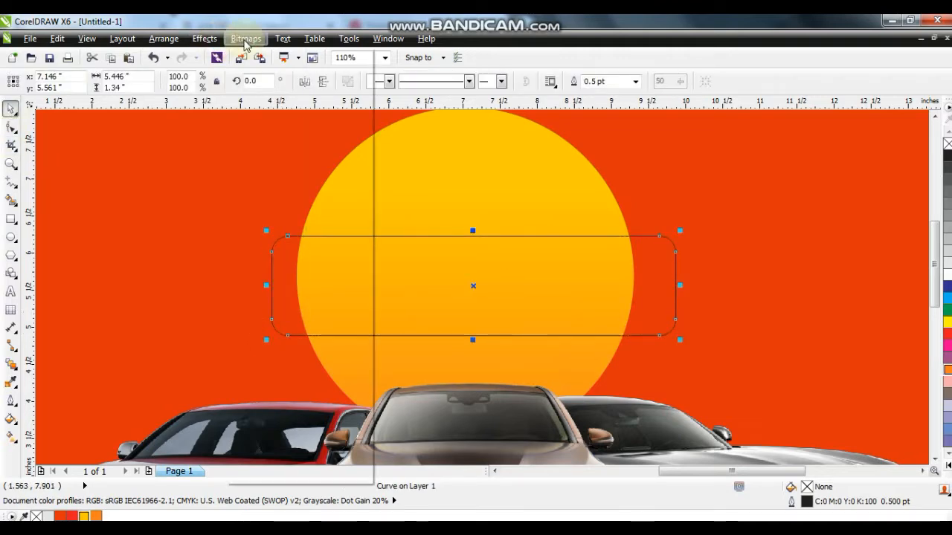
# Add perspective to the rounded rectangle, pulling both upper corners inward and slightly down to form a trapezoid
pyautogui.click(243, 39)
pyautogui.moveTo(204, 39)
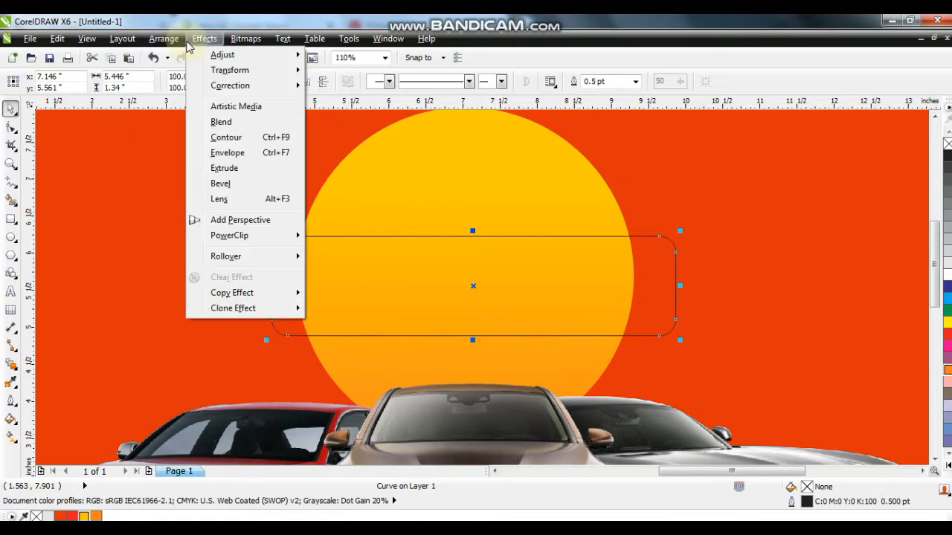
pyautogui.click(236, 221)
pyautogui.moveTo(280, 240); pyautogui.dragTo(310, 244)
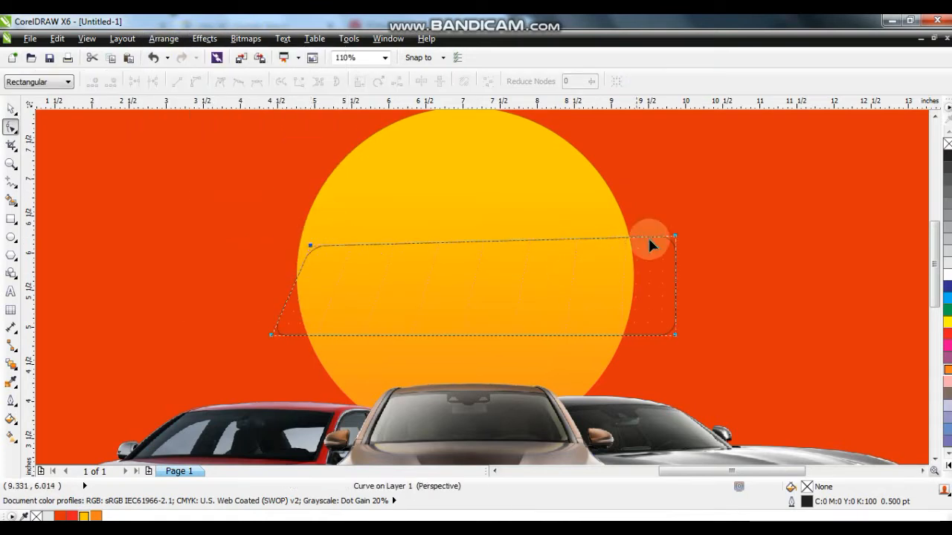
pyautogui.moveTo(674, 236); pyautogui.dragTo(652, 249)
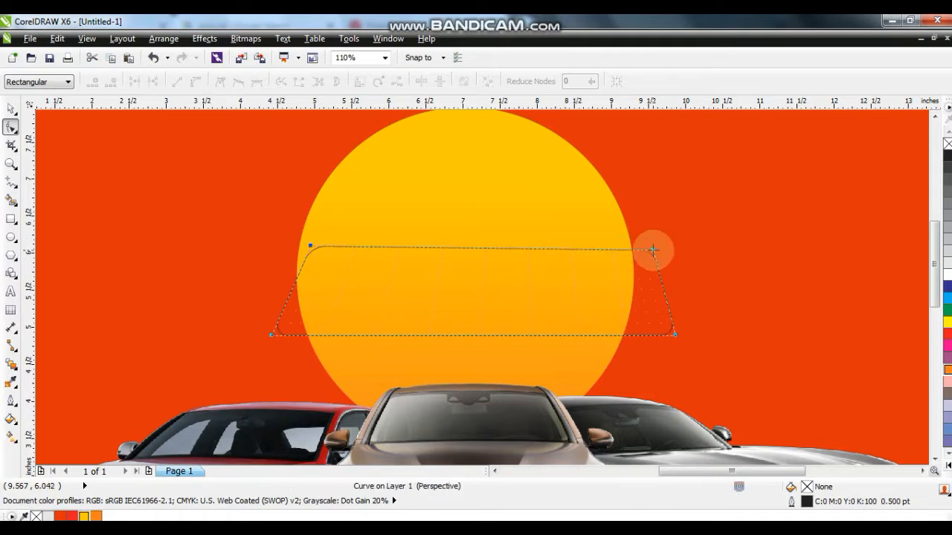
pyautogui.click(11, 110)
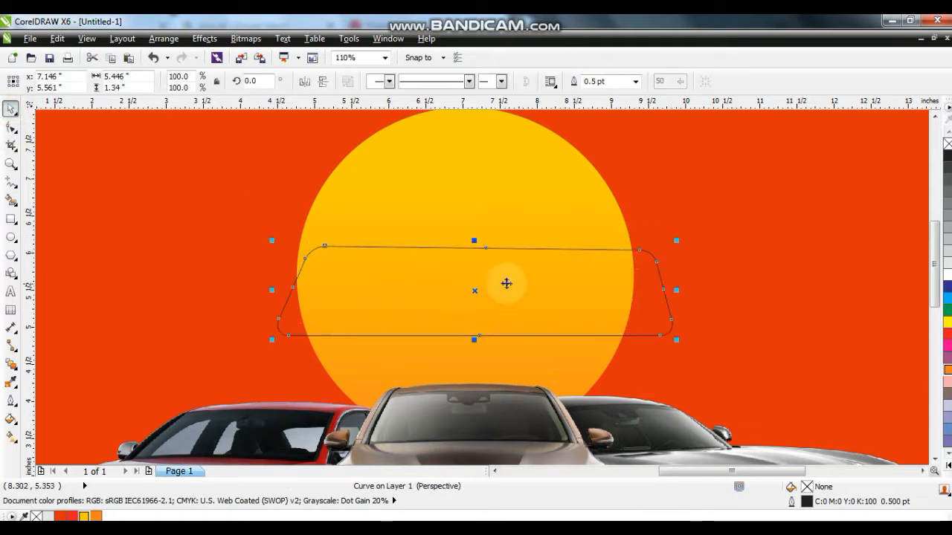
# Fill the trapezoid panel with dark navy blue (C95 M86 Y17 K65)
pyautogui.click(947, 286)
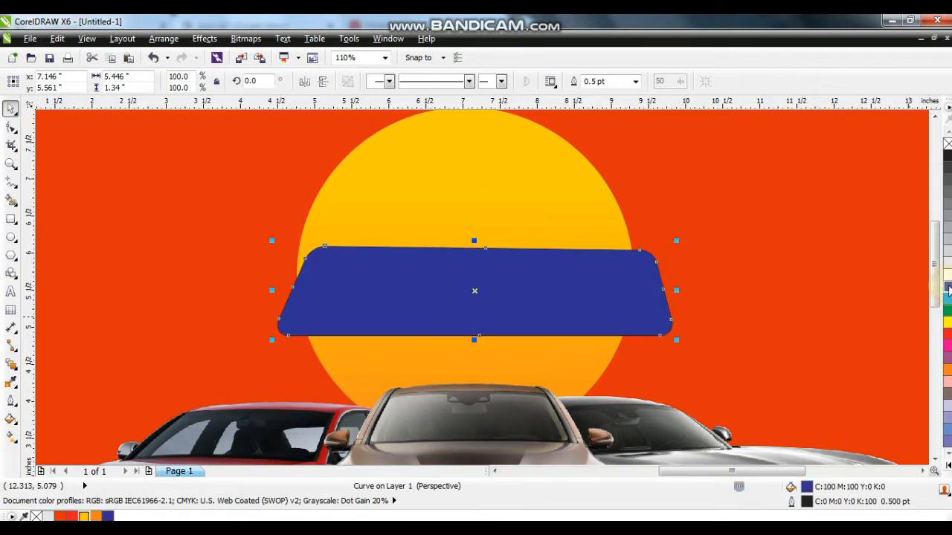
pyautogui.click(11, 419)
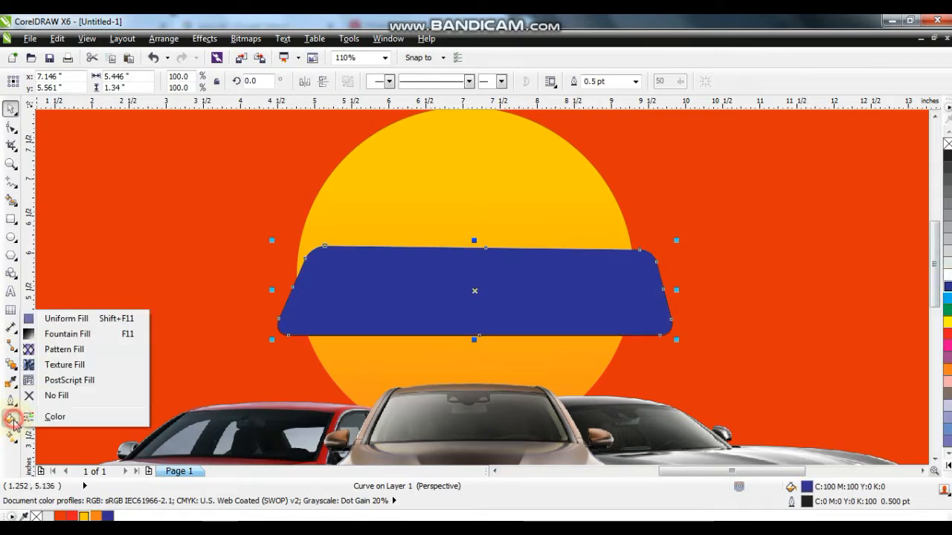
pyautogui.click(52, 319)
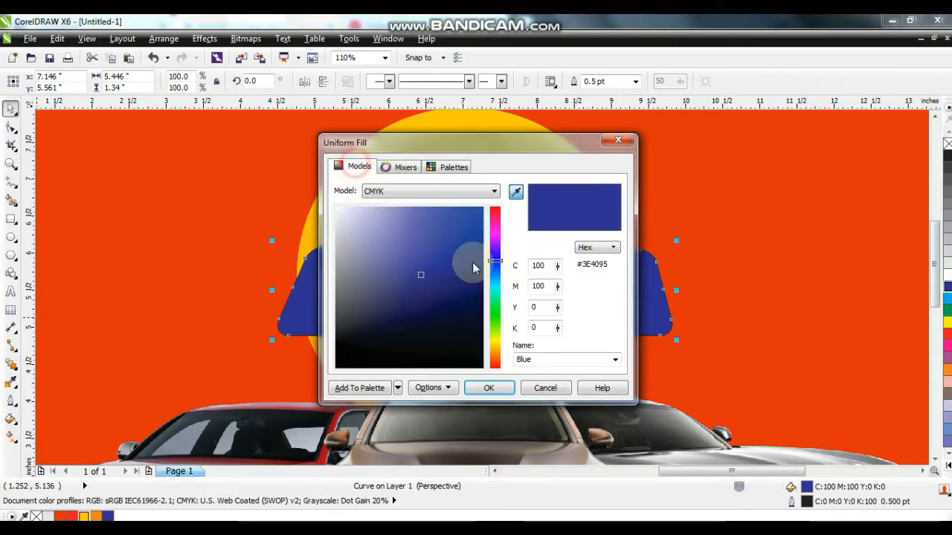
pyautogui.moveTo(441, 272); pyautogui.dragTo(472, 304)
pyautogui.click(489, 388)
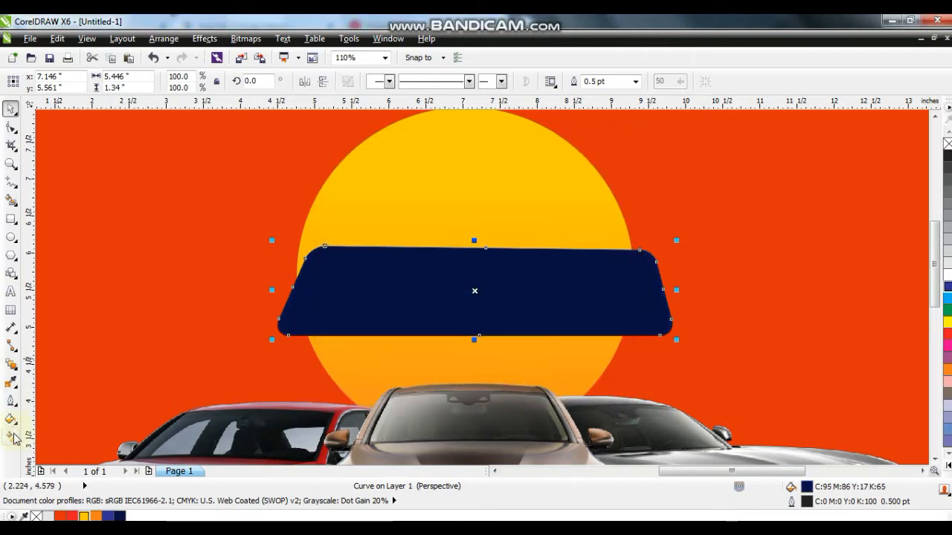
# Apply a radial fountain fill to the panel, light blue centred on its lower edge and fading to navy
pyautogui.click(11, 433)
pyautogui.moveTo(460, 261); pyautogui.dragTo(468, 328)
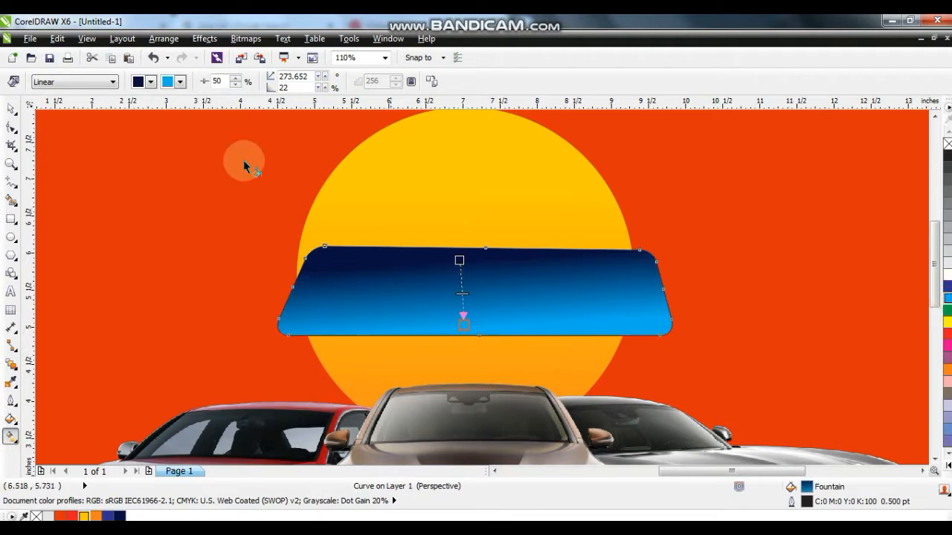
pyautogui.click(113, 82)
pyautogui.click(69, 121)
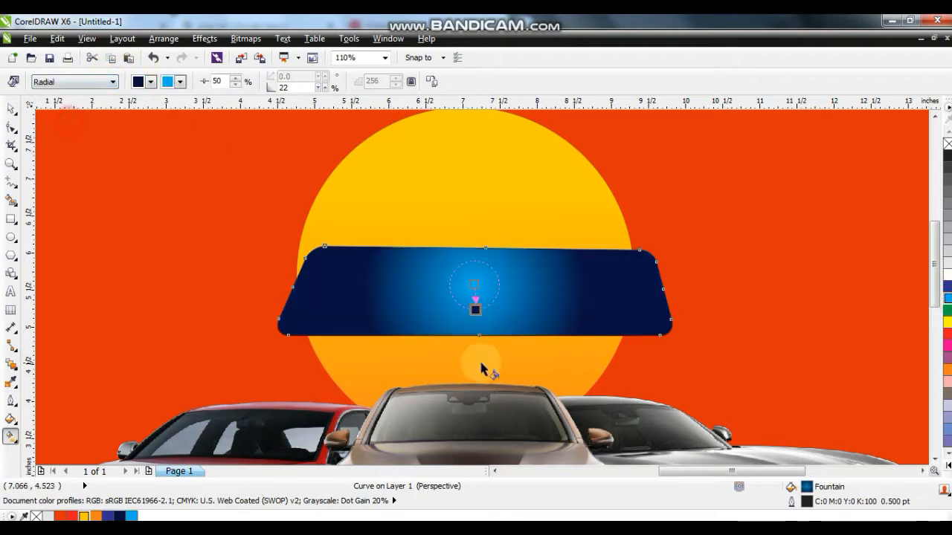
pyautogui.moveTo(470, 325)
pyautogui.mouseDown()
pyautogui.moveTo(493, 368)
pyautogui.moveTo(479, 313)
pyautogui.mouseUp()
pyautogui.moveTo(494, 367); pyautogui.dragTo(486, 348)
pyautogui.moveTo(476, 314); pyautogui.dragTo(481, 327)
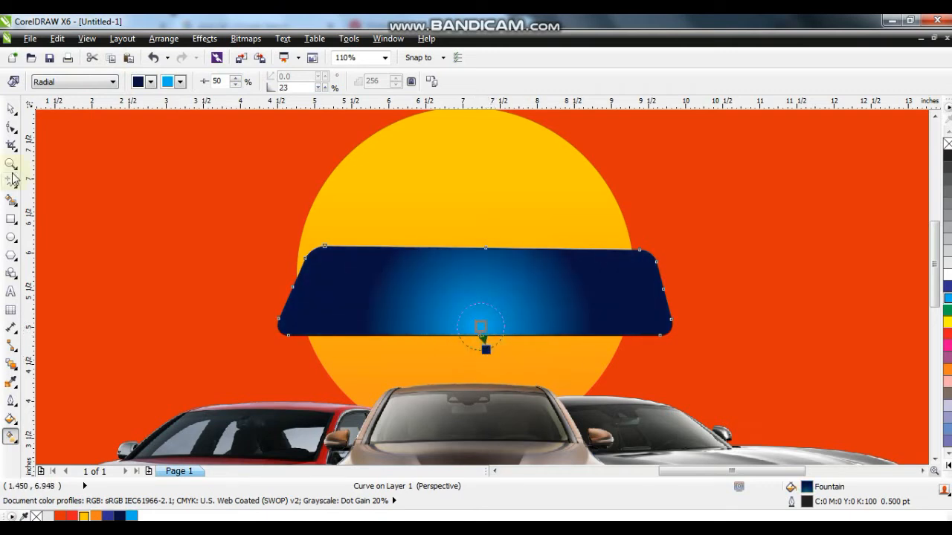
pyautogui.click(11, 110)
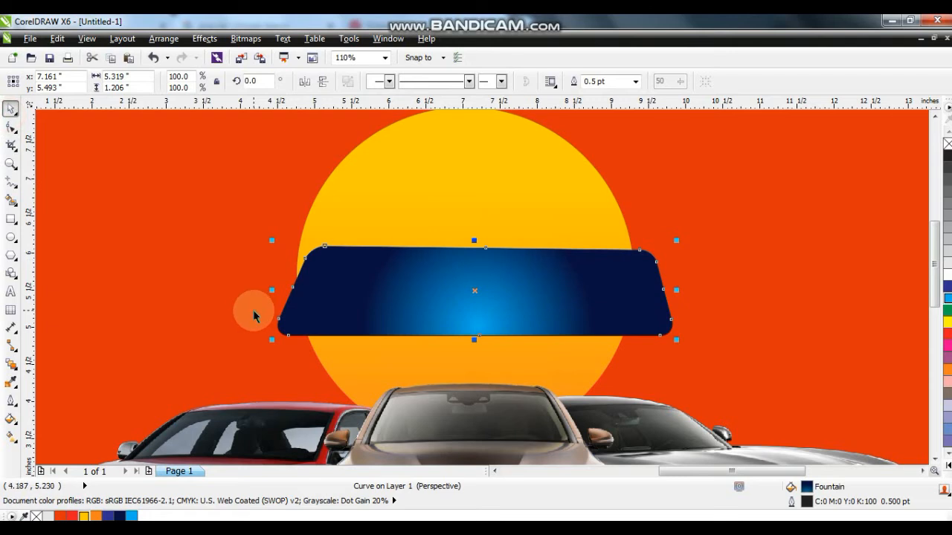
# Create a copy of the blue panel enlarged to 106.5% and rotated 4.7°, and give it an 8 pt outline
pyautogui.click(656, 281)
pyautogui.moveTo(679, 242); pyautogui.dragTo(701, 219)
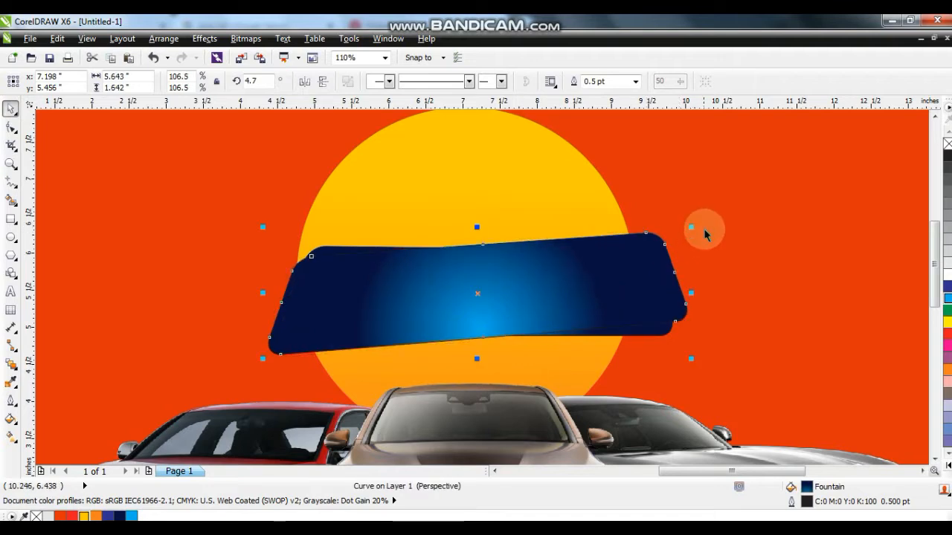
pyautogui.click(12, 399)
pyautogui.click(50, 363)
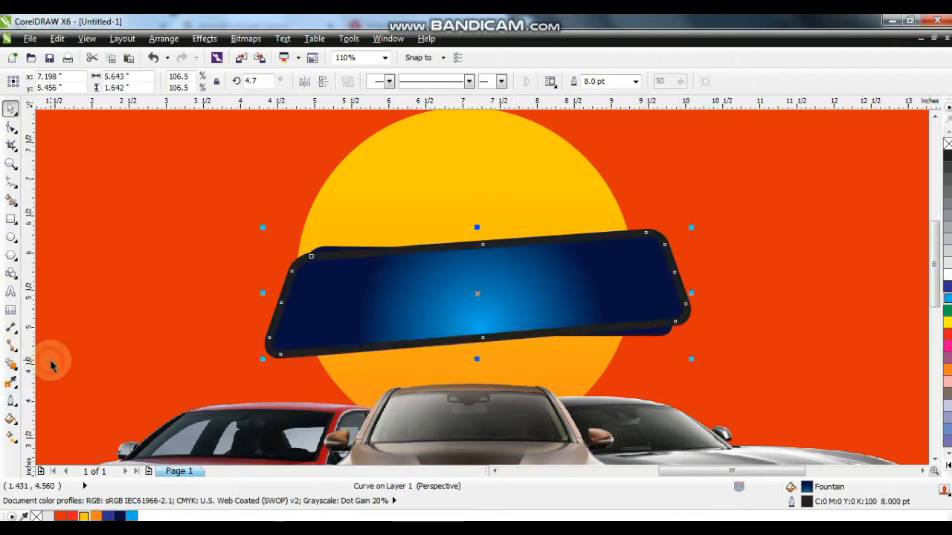
# Place the rotated copy's outline behind its fill and set the outline width to 4 pt
pyautogui.click(12, 400)
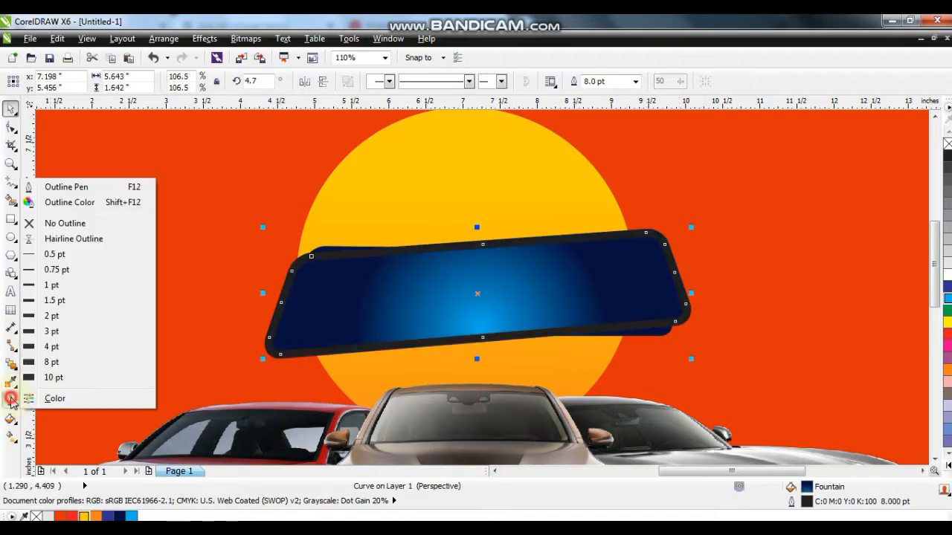
pyautogui.click(61, 195)
pyautogui.click(371, 338)
pyautogui.click(432, 338)
pyautogui.click(487, 347)
pyautogui.click(466, 389)
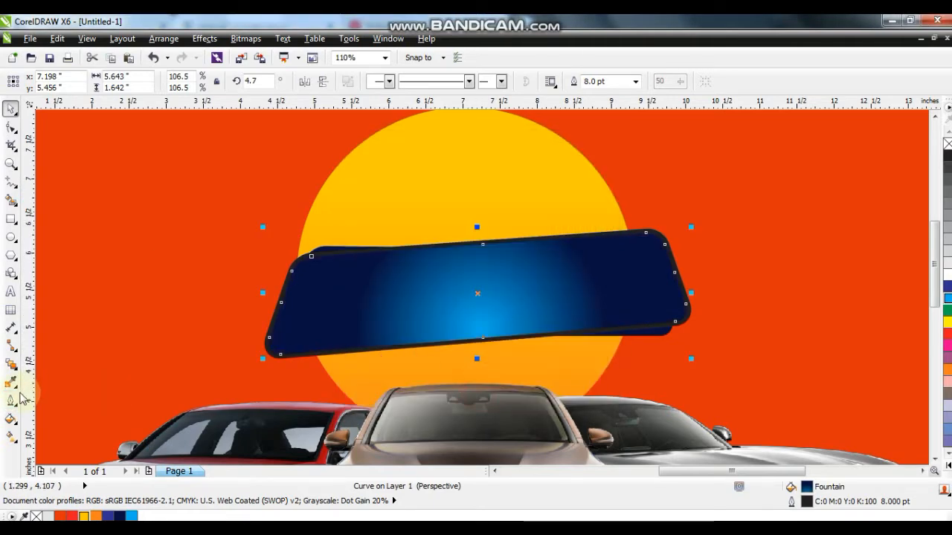
pyautogui.click(15, 402)
pyautogui.click(61, 347)
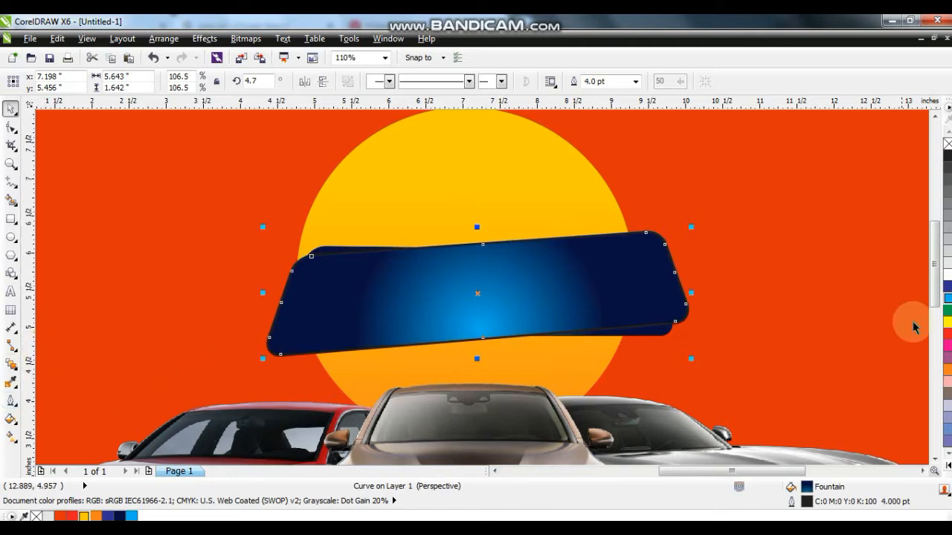
# Convert the rotated copy's outline to a separate object and delete the filled shape
pyautogui.hotkey('ctrl', 'shift', 'q')
pyautogui.press('Escape')
pyautogui.click(582, 308)
pyautogui.press('Delete')
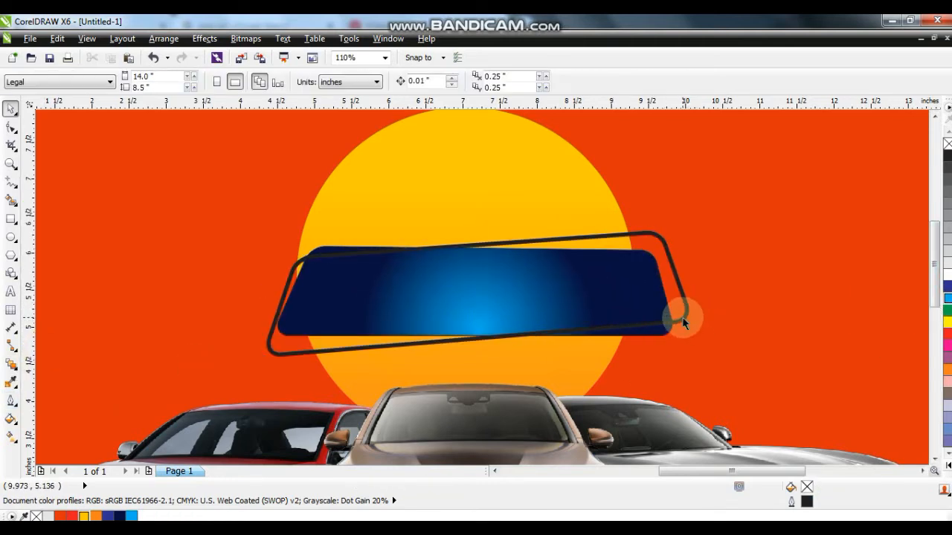
# Fill the rotated frame with white and order it behind the blue panel
pyautogui.click(681, 316)
pyautogui.click(946, 280)
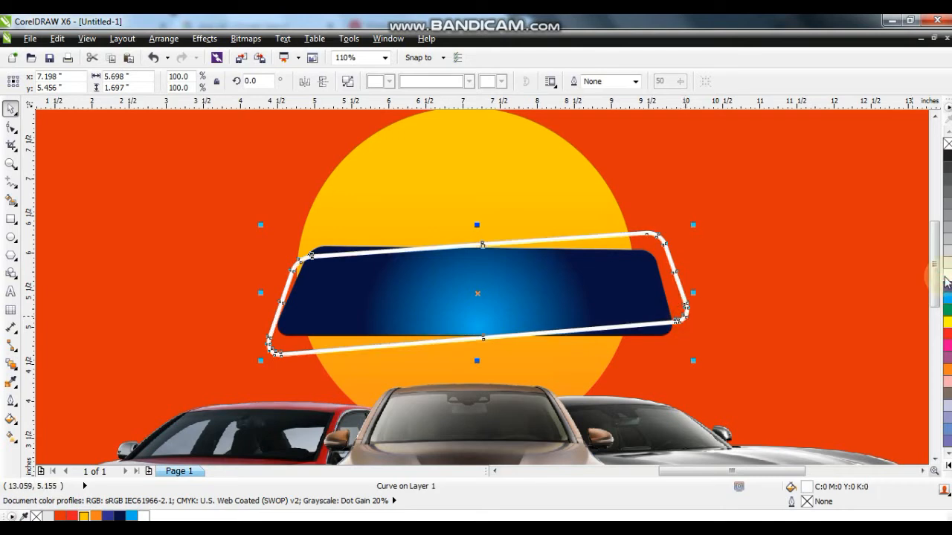
pyautogui.hotkey('ctrl', 'pagedown')
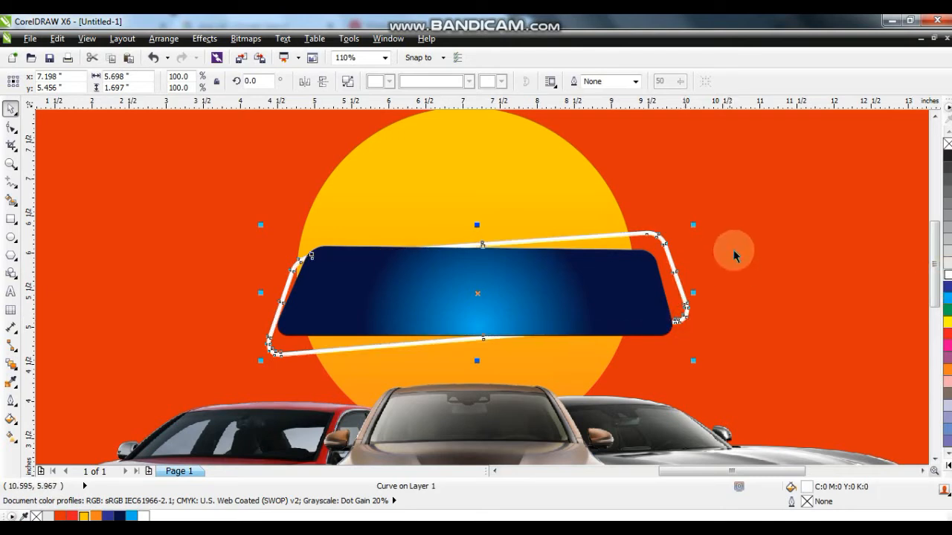
# Centre the white frame and the blue panel horizontally on the background rectangle
pyautogui.keyDown('shift'); pyautogui.click(618, 272); pyautogui.keyUp('shift')
pyautogui.keyDown('shift'); pyautogui.click(729, 268); pyautogui.keyUp('shift')
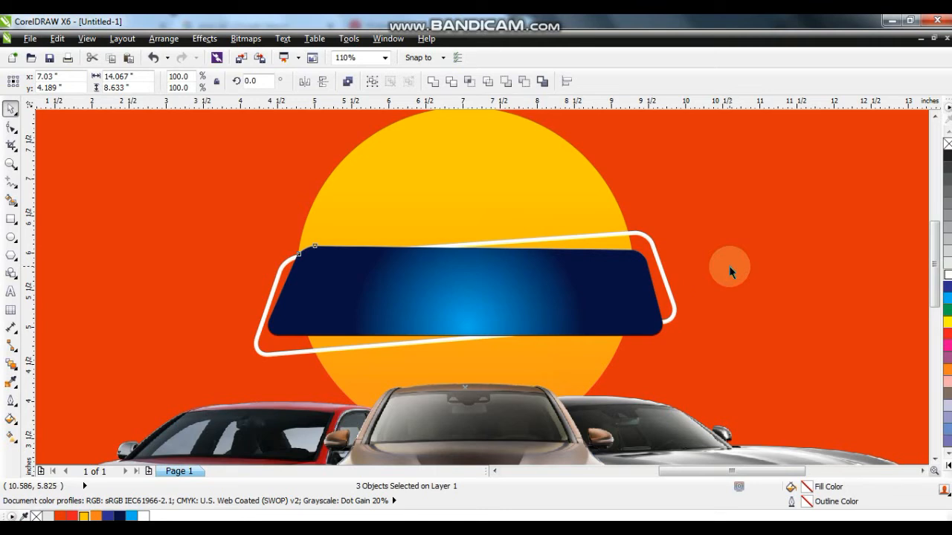
pyautogui.press('Escape')
# Place the CARRO NOVO text centrally on the blue panel in white, enlarged to about 48.6 pt
pyautogui.scroll(-3, 713, 336)
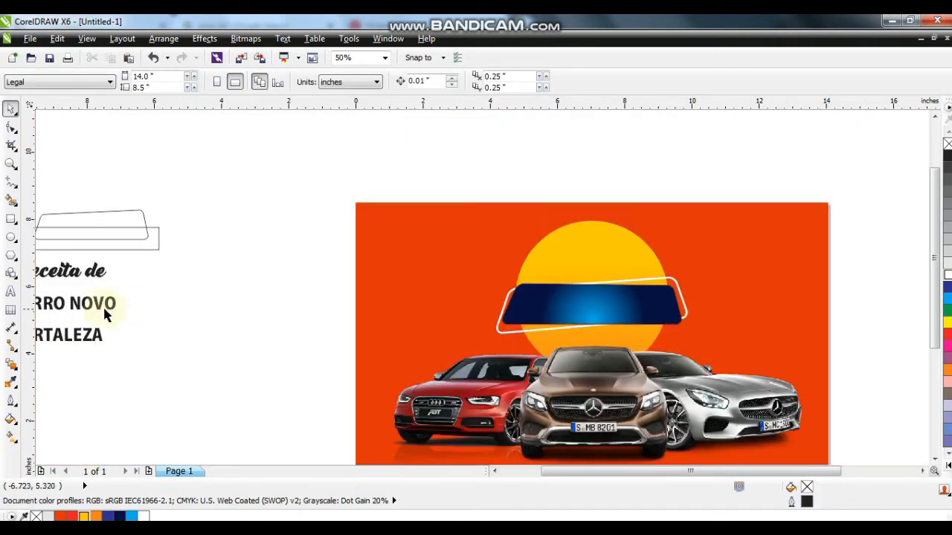
pyautogui.moveTo(99, 313); pyautogui.dragTo(617, 313)
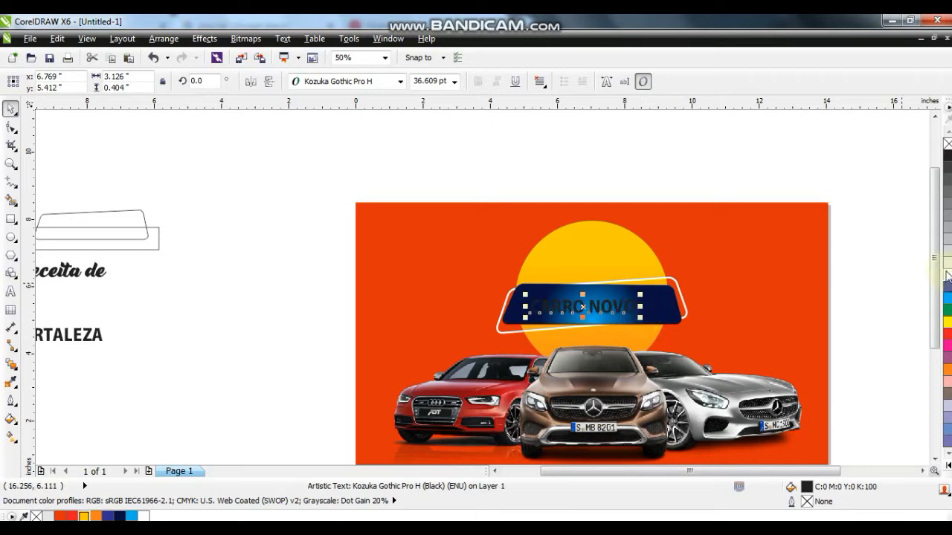
pyautogui.click(781, 266)
pyautogui.click(535, 235)
pyautogui.moveTo(537, 227); pyautogui.dragTo(563, 222)
pyautogui.moveTo(405, 224); pyautogui.dragTo(396, 222)
pyautogui.moveTo(562, 222); pyautogui.dragTo(569, 221)
# Convert the CARRO NOVO text to curves and give it a black hairline outline
pyautogui.hotkey('shift', 'F2')
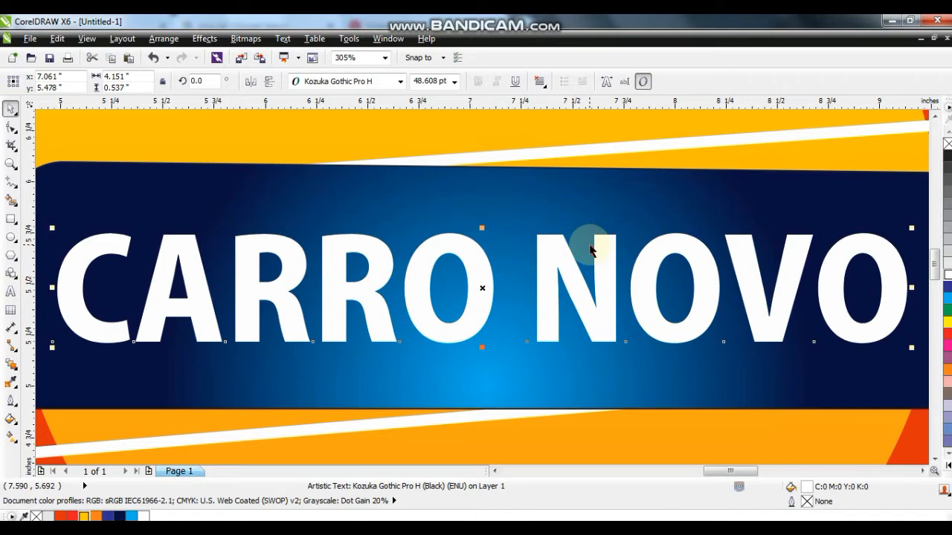
pyautogui.hotkey('ctrl', 'q')
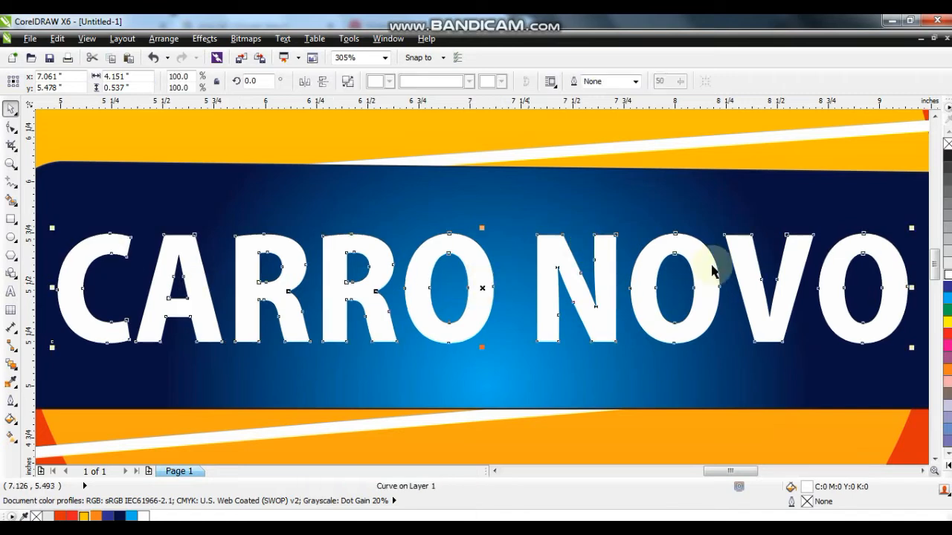
pyautogui.rightClick(947, 158)
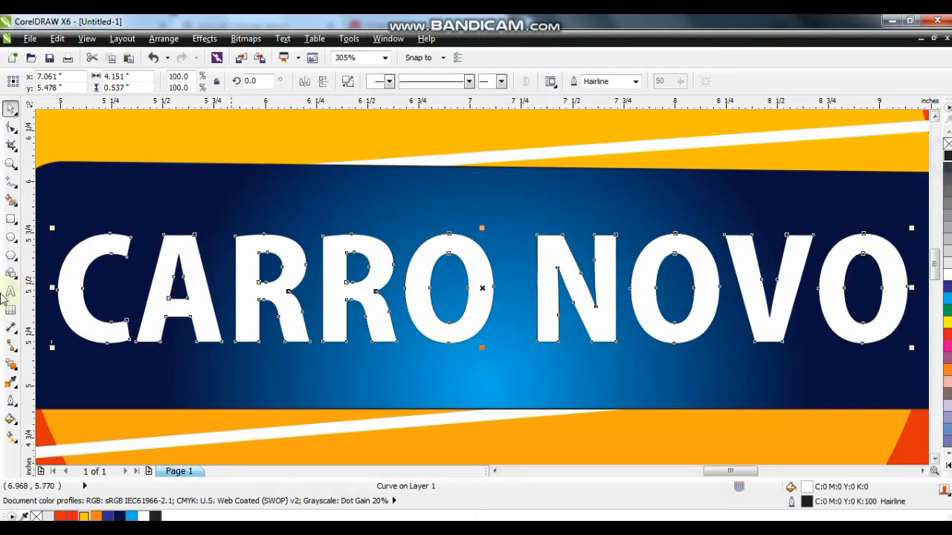
# Extrude the CARRO NOVO lettering toward a vanishing point just below its centre, with a depth of 12
pyautogui.click(17, 369)
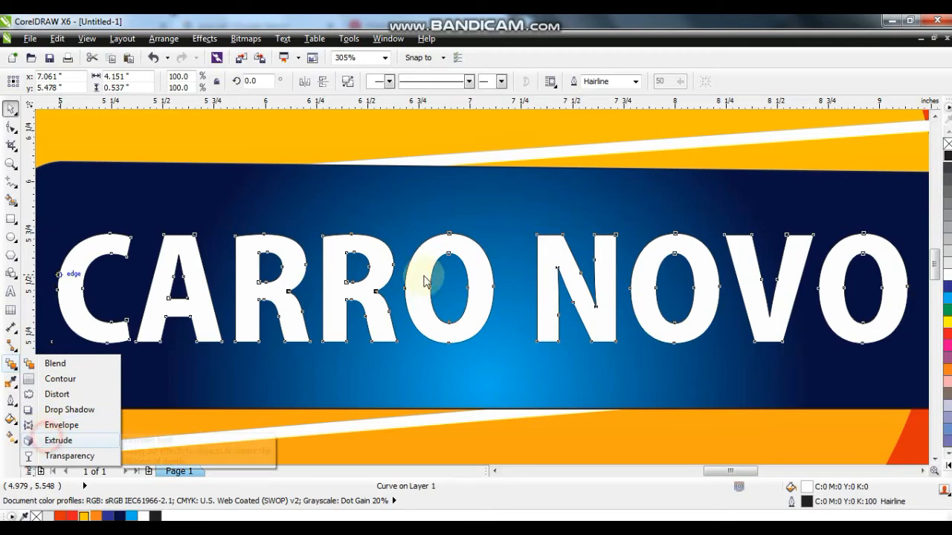
pyautogui.click(53, 440)
pyautogui.moveTo(481, 287); pyautogui.dragTo(480, 363)
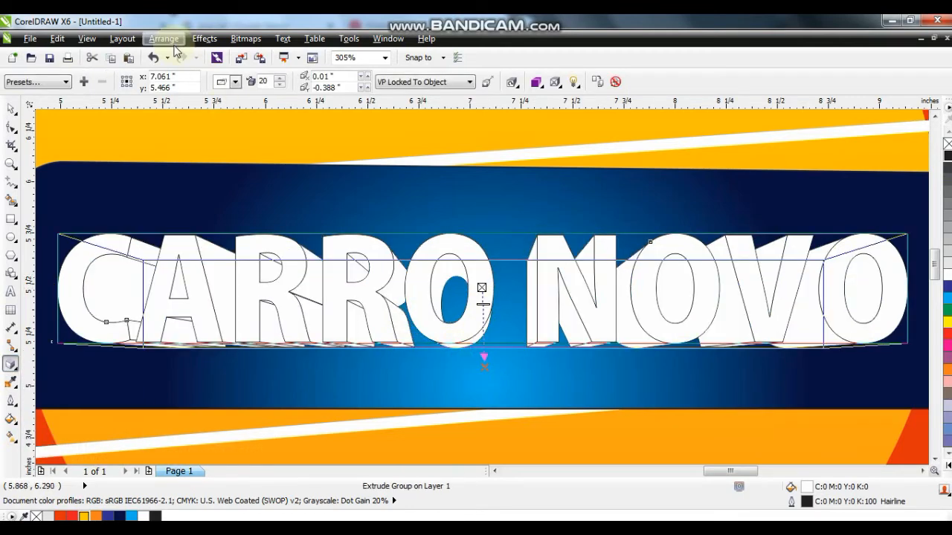
pyautogui.moveTo(484, 305); pyautogui.dragTo(482, 296)
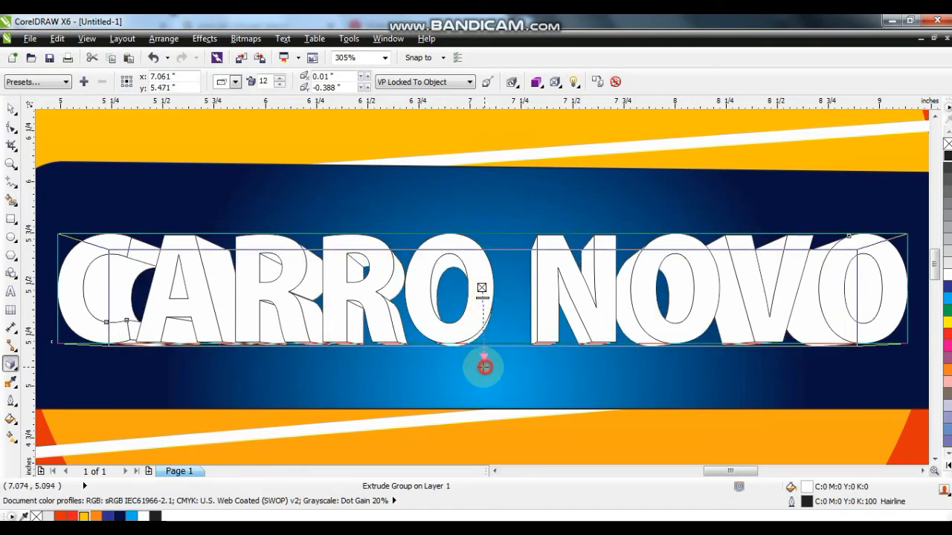
pyautogui.moveTo(481, 365); pyautogui.dragTo(480, 366)
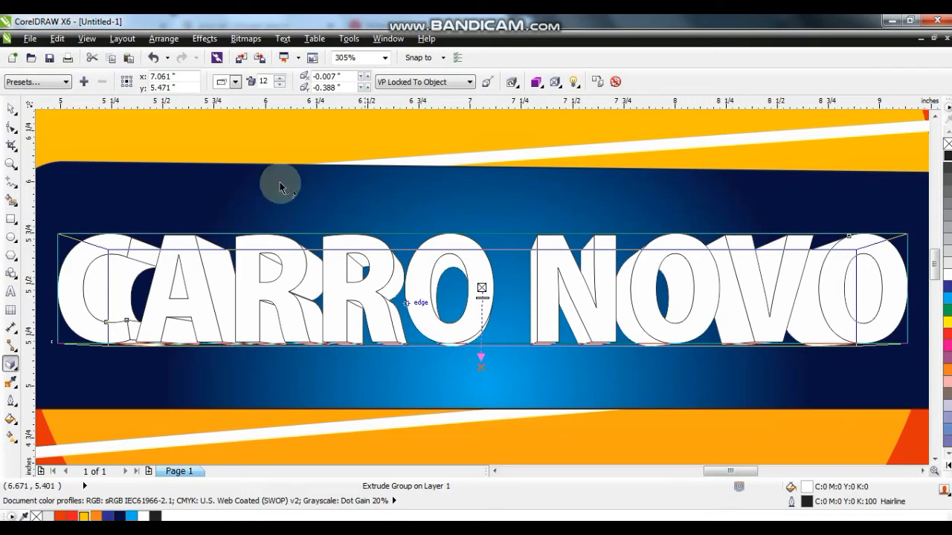
# Break the CARRO NOVO extrude group apart and select the separated extrusion side faces
pyautogui.click(163, 38)
pyautogui.moveTo(192, 279)
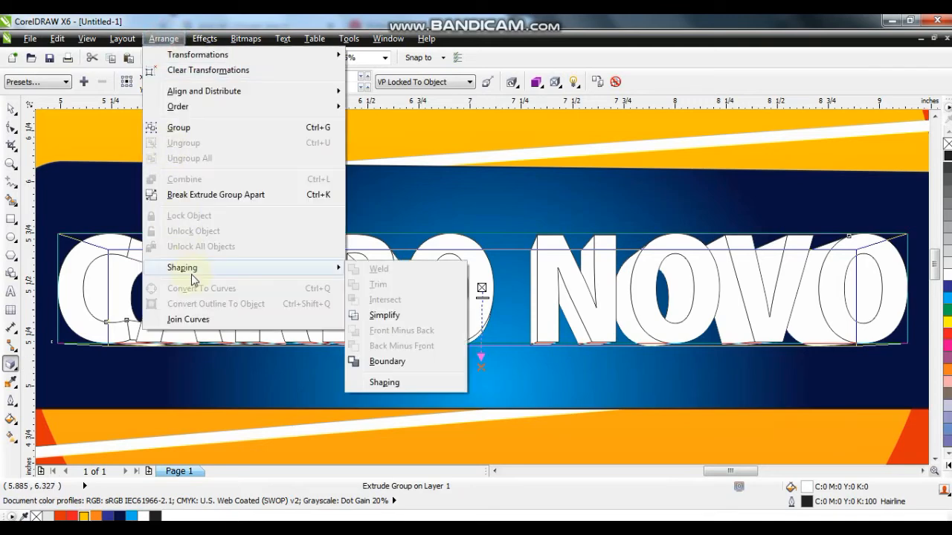
pyautogui.click(195, 193)
pyautogui.press('Escape')
pyautogui.click(129, 284)
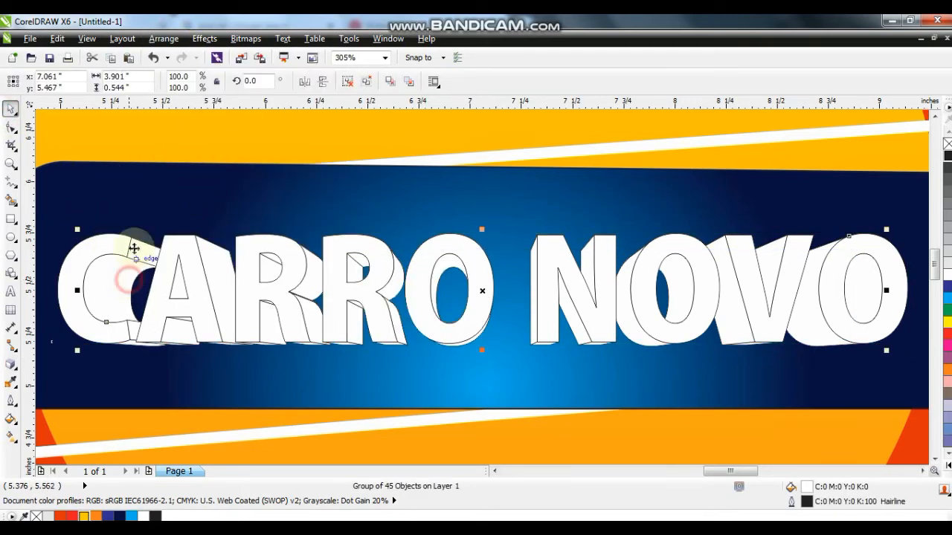
# Fill the lettering's extrusion sides with dark navy (C95 M86 Y17 K65) and remove their outline
pyautogui.click(119, 516)
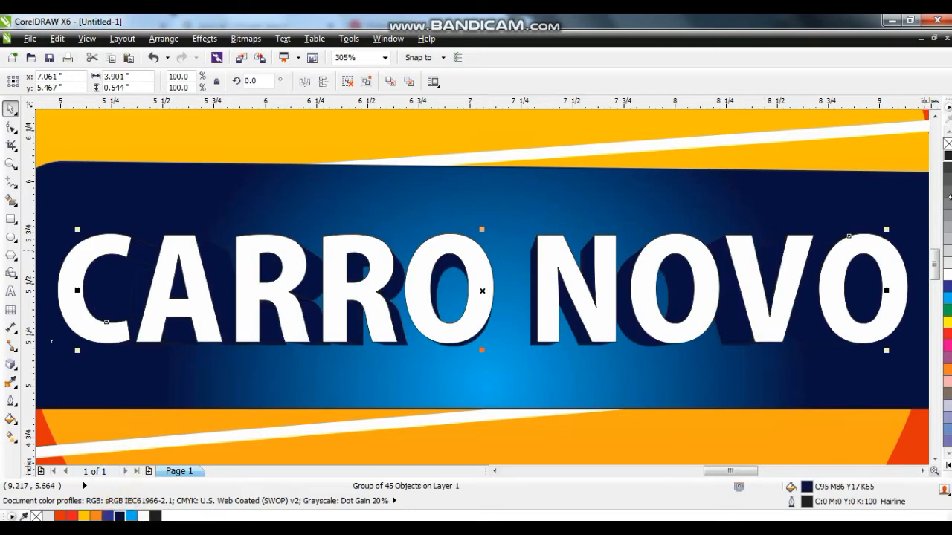
pyautogui.rightClick(947, 143)
pyautogui.scroll(-2, 604, 310)
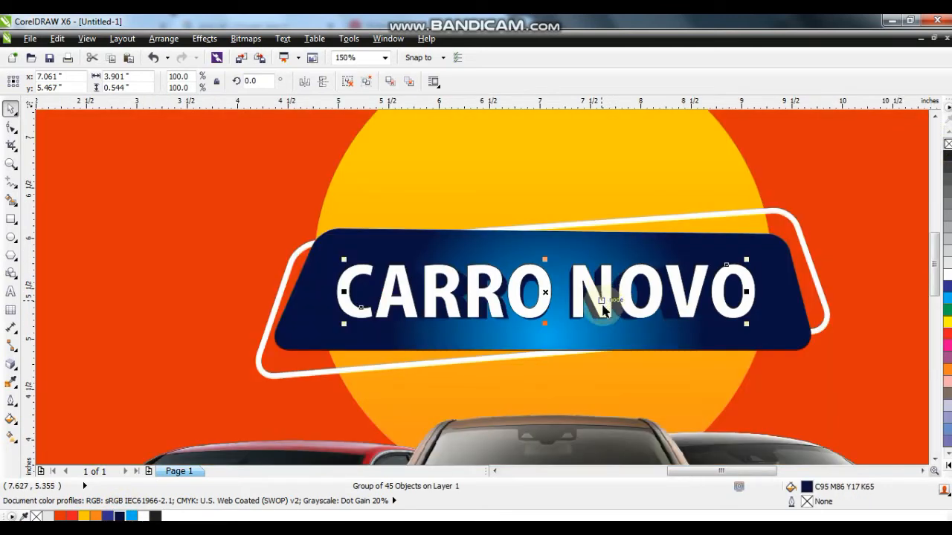
pyautogui.scroll(-1, 614, 318)
pyautogui.click(688, 219)
pyautogui.scroll(-1, 688, 220)
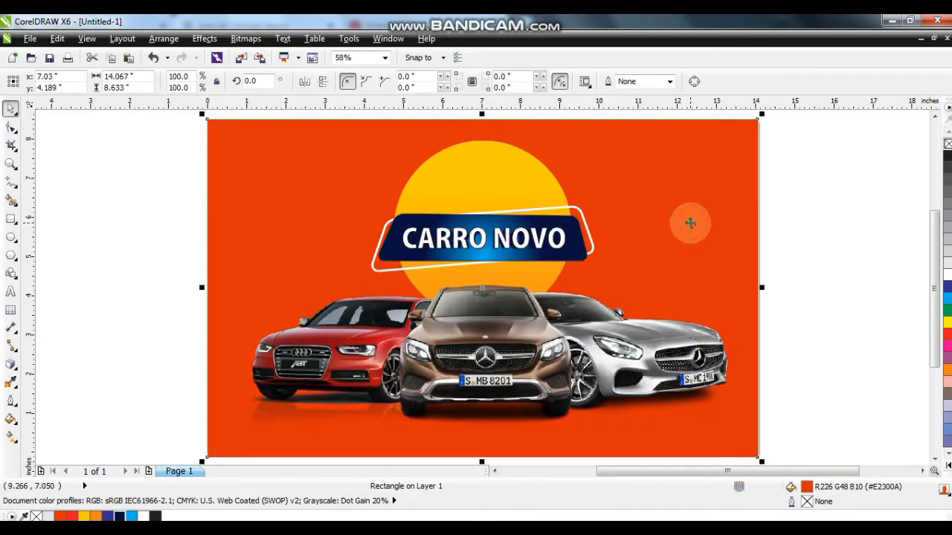
pyautogui.press('Escape')
# Place the Receita de text over the yellow circle just above the blue panel, enlarged to about 66 pt
pyautogui.scroll(-1, 447, 265)
pyautogui.moveTo(145, 228); pyautogui.dragTo(474, 226)
pyautogui.moveTo(265, 174); pyautogui.dragTo(717, 386)
pyautogui.hotkey('shift', 'F2')
pyautogui.press('Escape')
pyautogui.moveTo(823, 159); pyautogui.dragTo(403, 217)
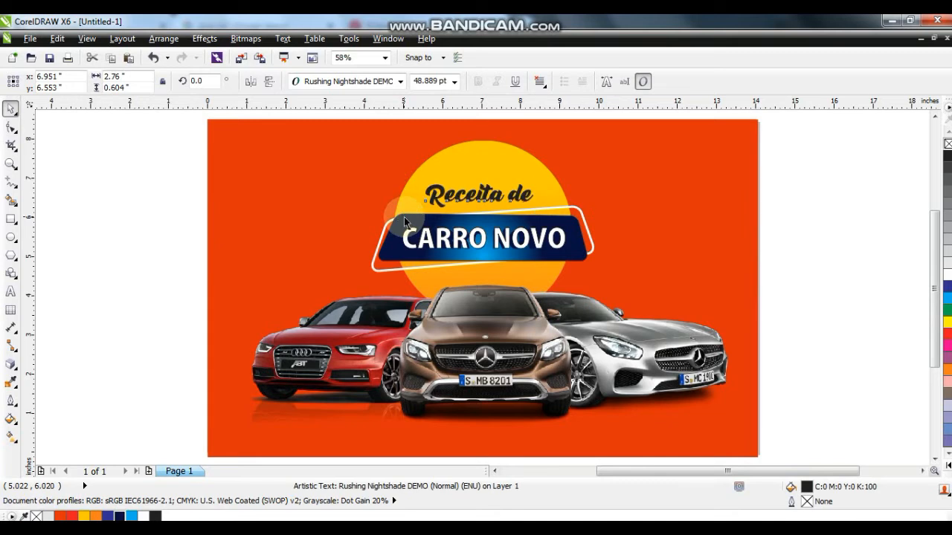
pyautogui.moveTo(542, 210); pyautogui.dragTo(559, 226)
pyautogui.moveTo(506, 210); pyautogui.dragTo(507, 213)
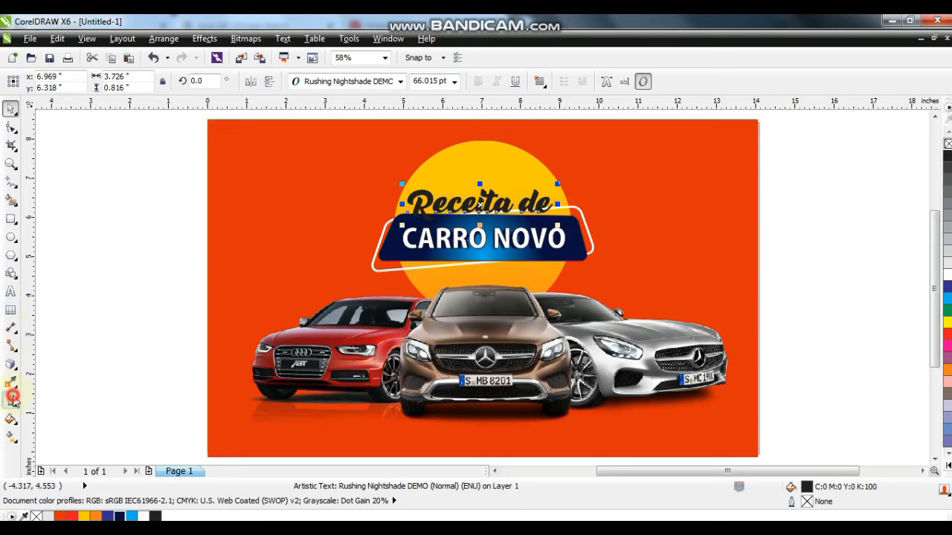
# Give the Receita de text a red fill and a 4 pt white outline
pyautogui.click(12, 401)
pyautogui.click(51, 348)
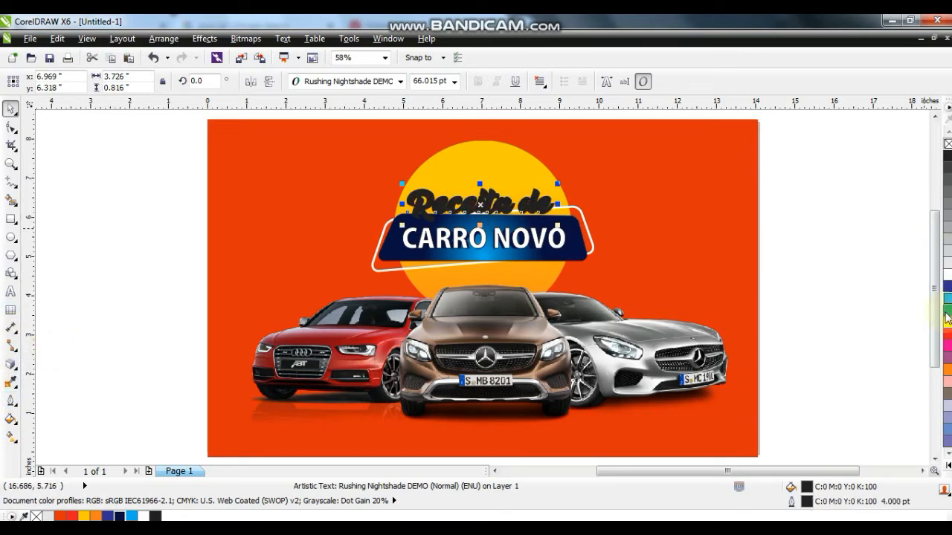
pyautogui.click(949, 337)
pyautogui.rightClick(947, 274)
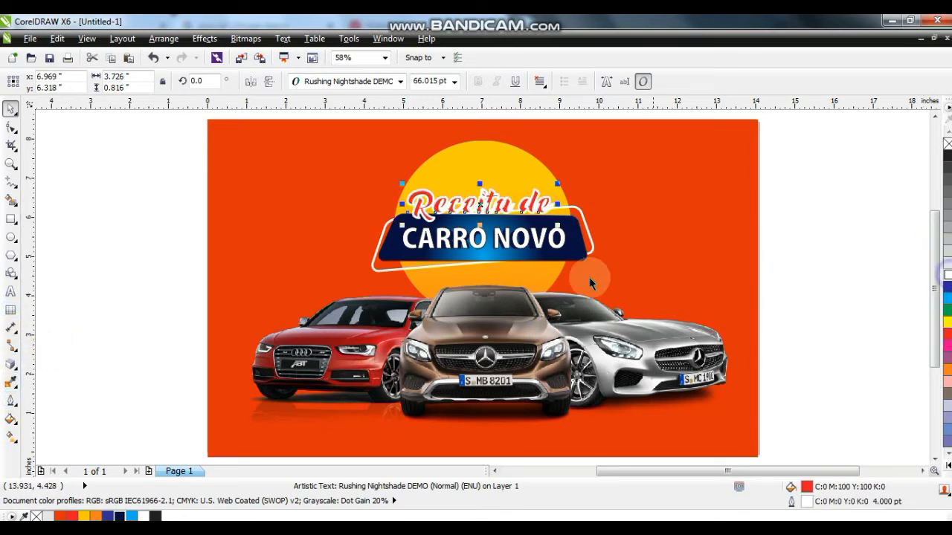
# Set the Receita de outline behind the fill and widen it to 8 pt
pyautogui.click(10, 401)
pyautogui.click(67, 191)
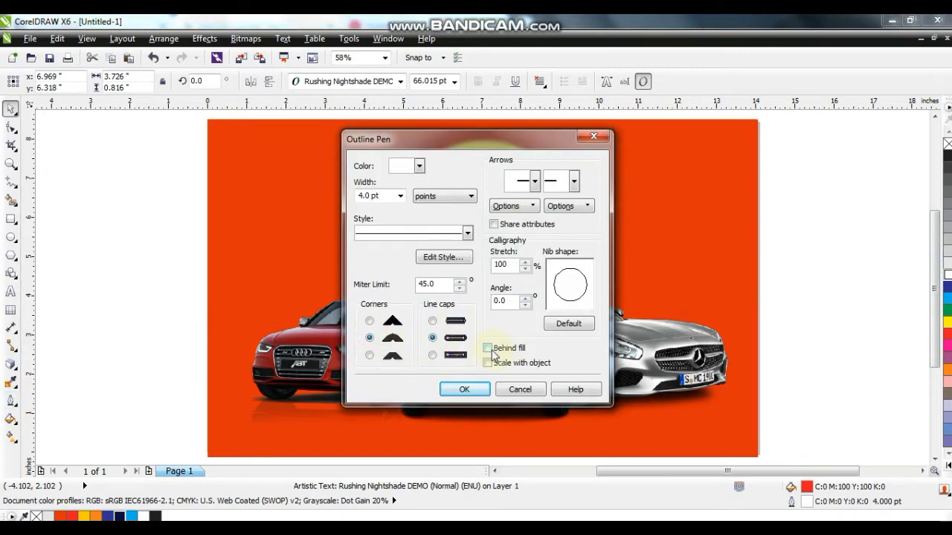
pyautogui.click(481, 396)
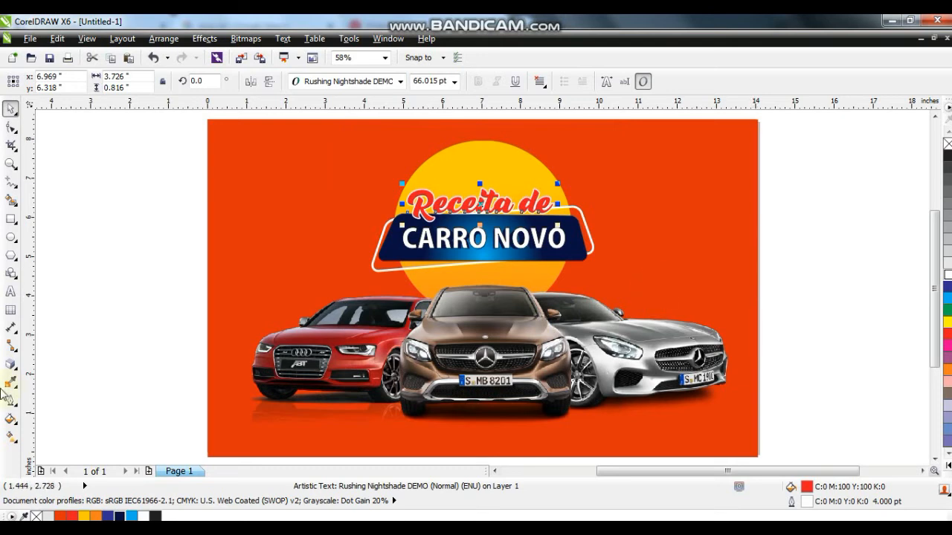
pyautogui.click(10, 401)
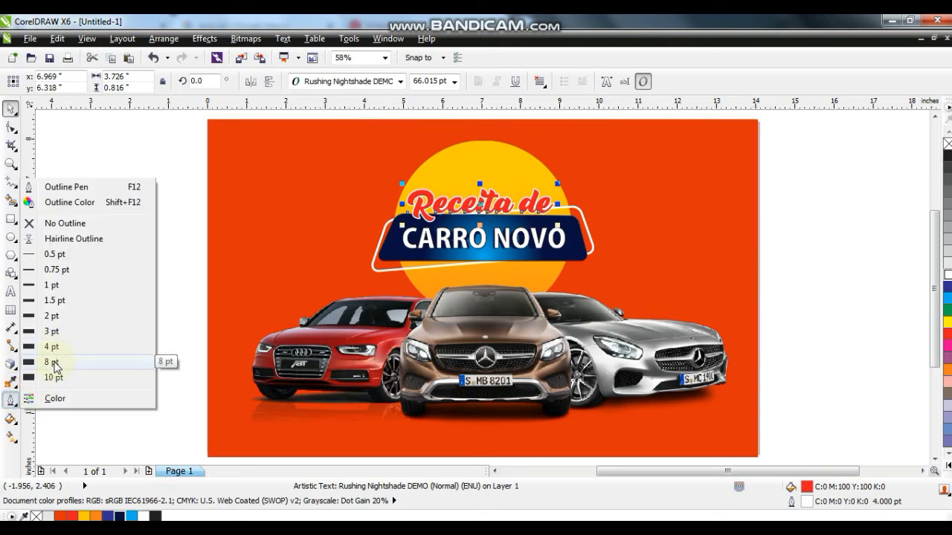
pyautogui.click(55, 359)
pyautogui.click(803, 191)
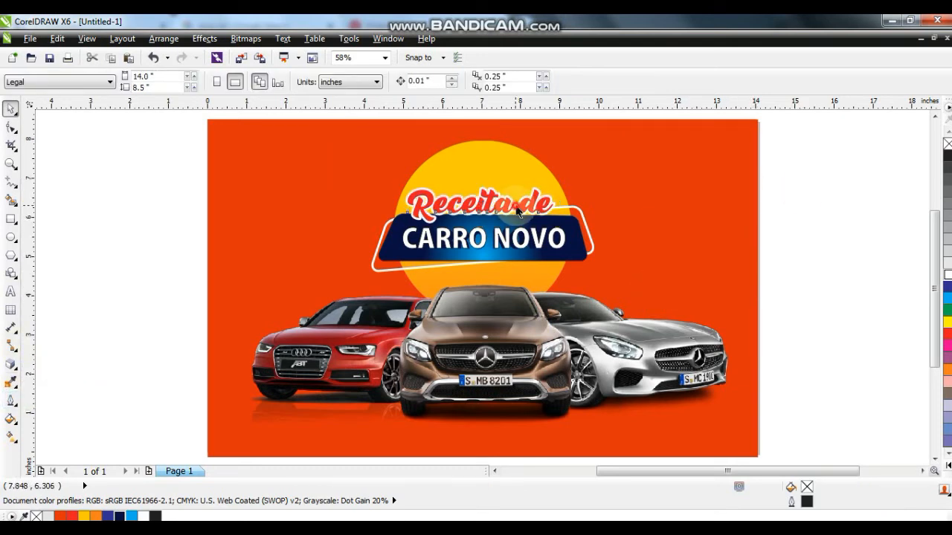
# Select the Receita de text with the complete CARRO NOVO title panel and nudge them upward together
pyautogui.click(536, 211)
pyautogui.moveTo(757, 174); pyautogui.dragTo(353, 281)
pyautogui.press('Up')
pyautogui.press('Up')
pyautogui.press('Up')
pyautogui.click(286, 264)
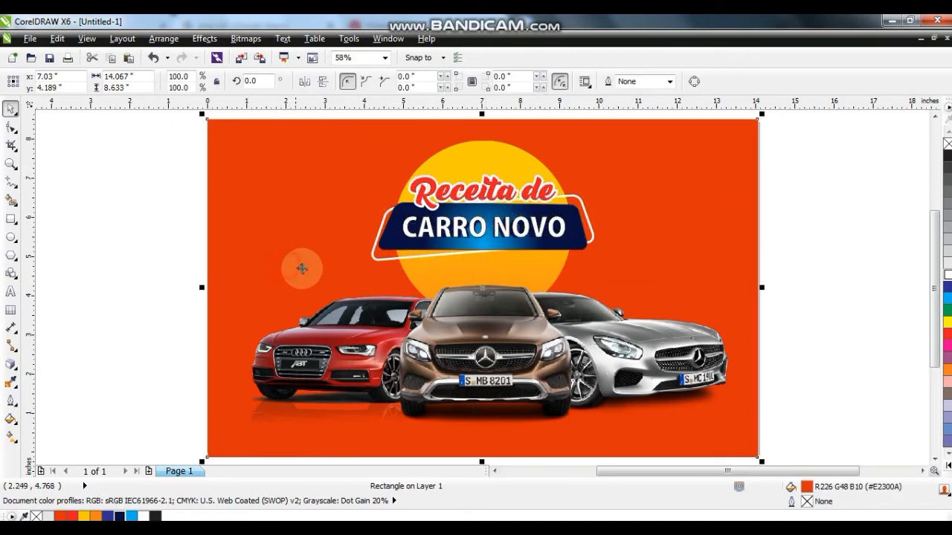
# Place the FORTALEZA text on the circle between the blue panel and the middle car
pyautogui.scroll(-2, 319, 277)
pyautogui.moveTo(91, 278); pyautogui.dragTo(437, 279)
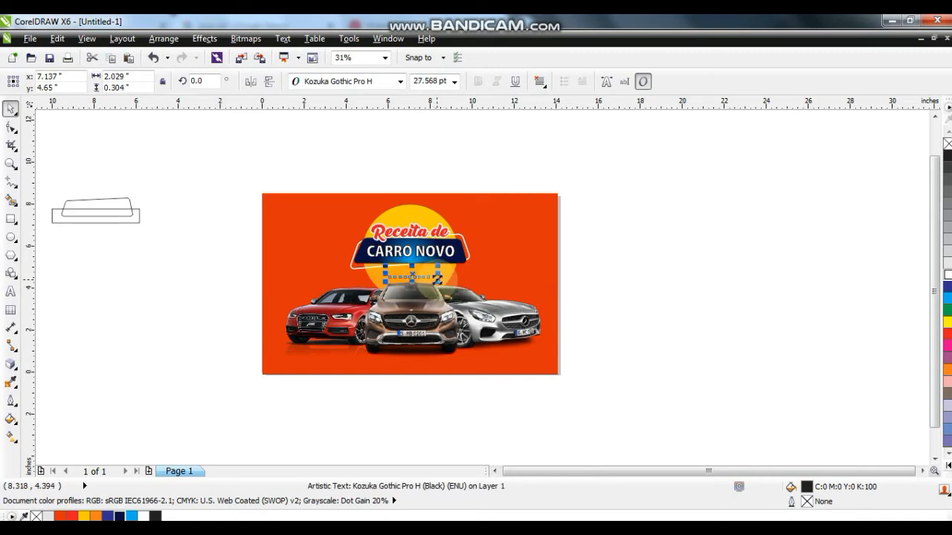
pyautogui.click(542, 251)
pyautogui.scroll(2, 637, 227)
pyautogui.click(793, 174)
# Select all the banner elements except the background rectangle and move them slightly down
pyautogui.moveTo(784, 136); pyautogui.dragTo(112, 423)
pyautogui.click(342, 372)
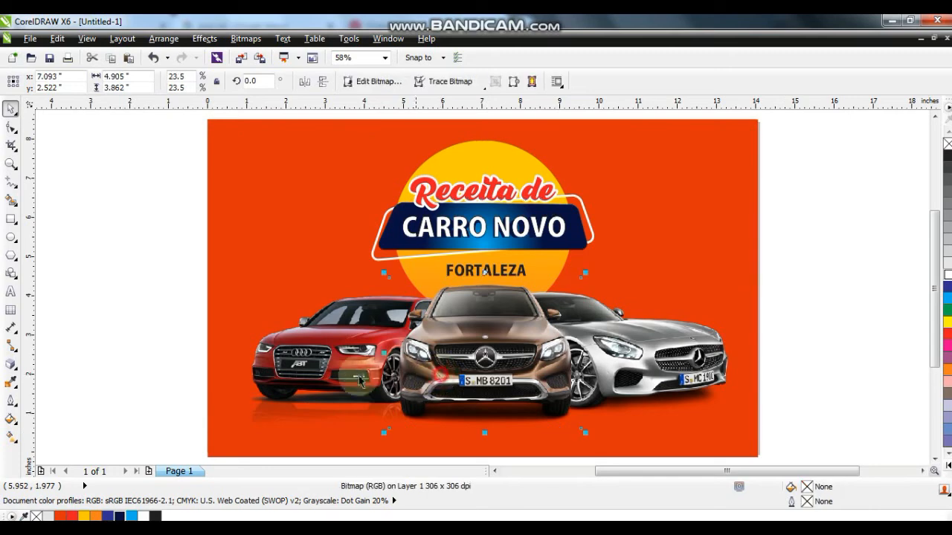
pyautogui.moveTo(123, 125); pyautogui.dragTo(789, 446)
pyautogui.moveTo(612, 369); pyautogui.dragTo(575, 369)
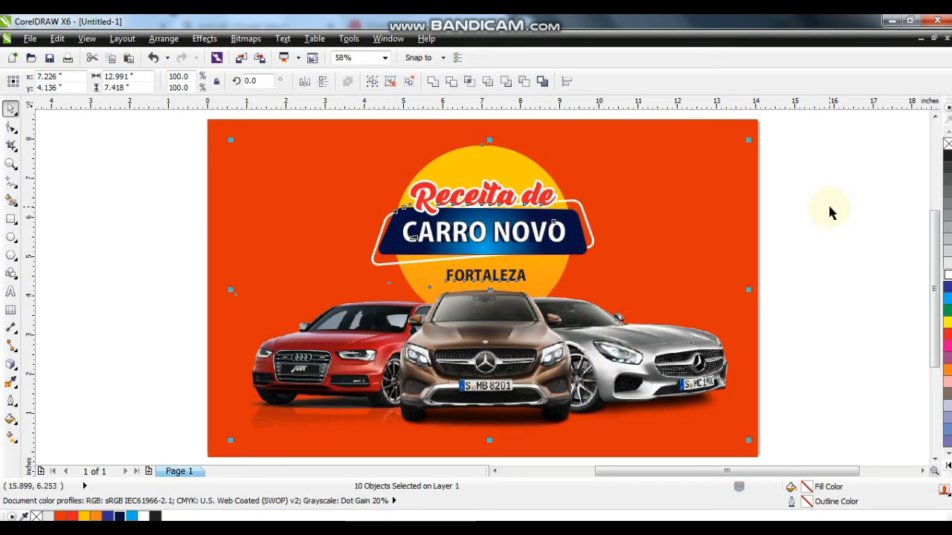
# Group the selected banner elements and centre the group horizontally on the background rectangle
pyautogui.hotkey('ctrl', 'g')
pyautogui.keyDown('shift'); pyautogui.click(729, 223); pyautogui.keyUp('shift')
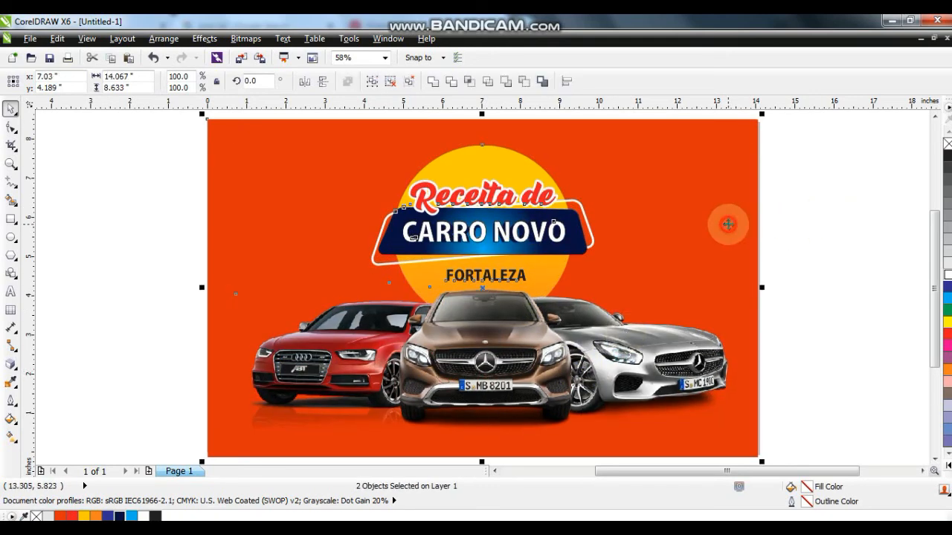
pyautogui.press('c')
pyautogui.click(817, 248)
# Shift the grouped artwork slightly to the right and preview the banner full screen
pyautogui.moveTo(691, 344); pyautogui.dragTo(698, 345)
pyautogui.click(809, 343)
pyautogui.click(740, 287)
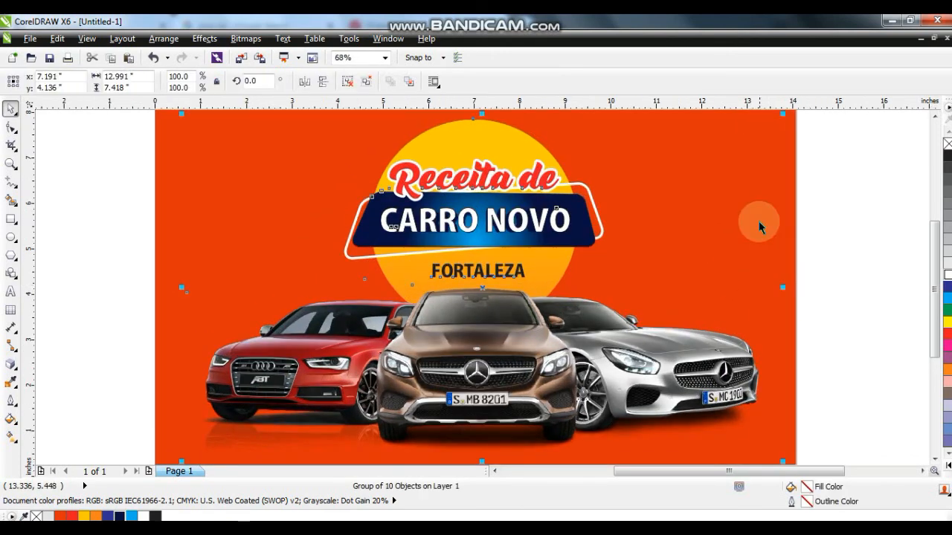
pyautogui.keyDown('shift'); pyautogui.click(755, 220); pyautogui.keyUp('shift')
pyautogui.press('F9')
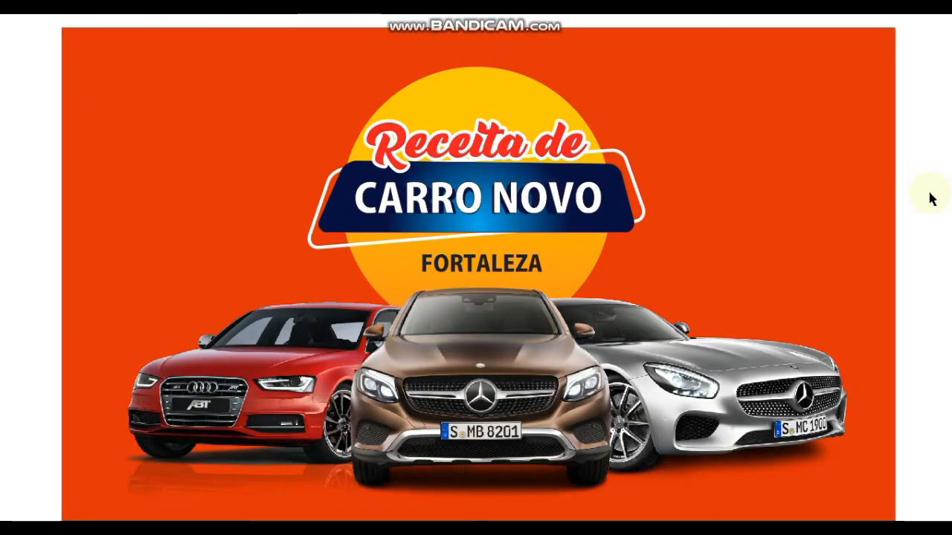